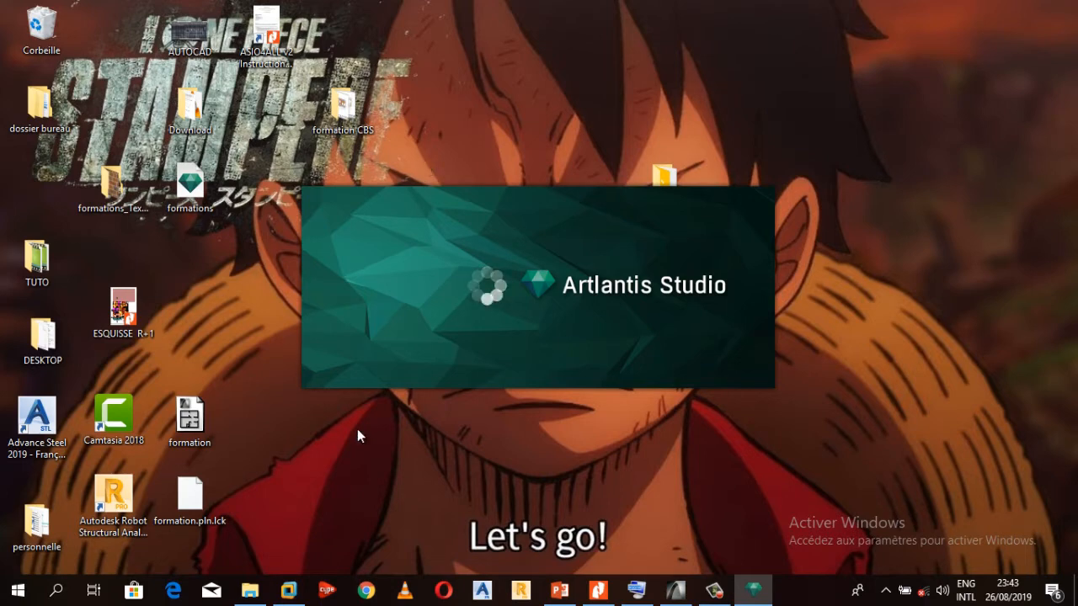
# Bring up the ArchiCAD house model and launch it in Artlantis Studio.
pyautogui.click(686, 592)
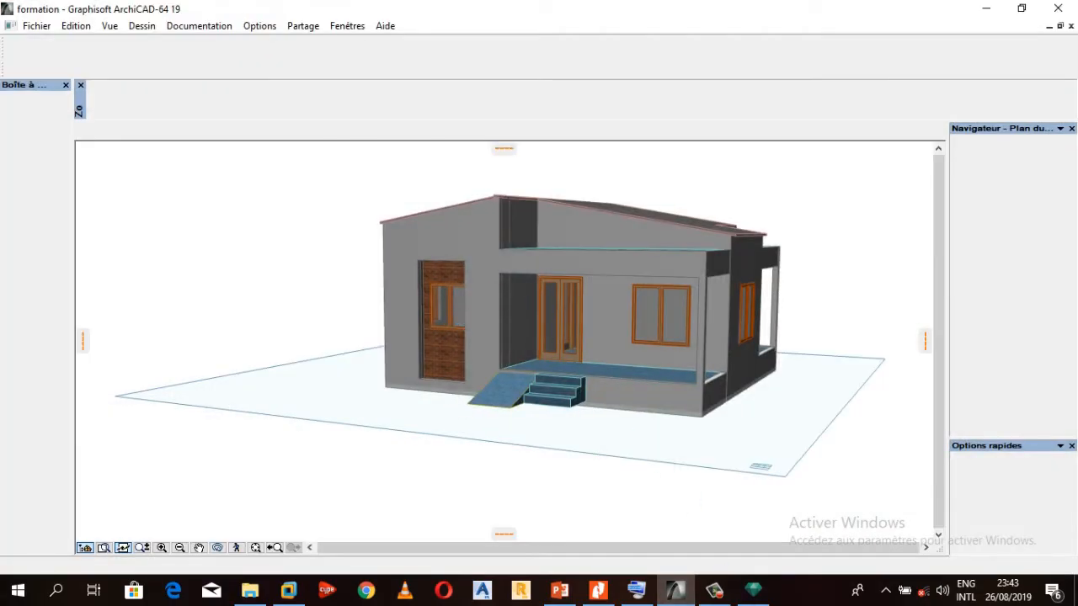
pyautogui.click(753, 591)
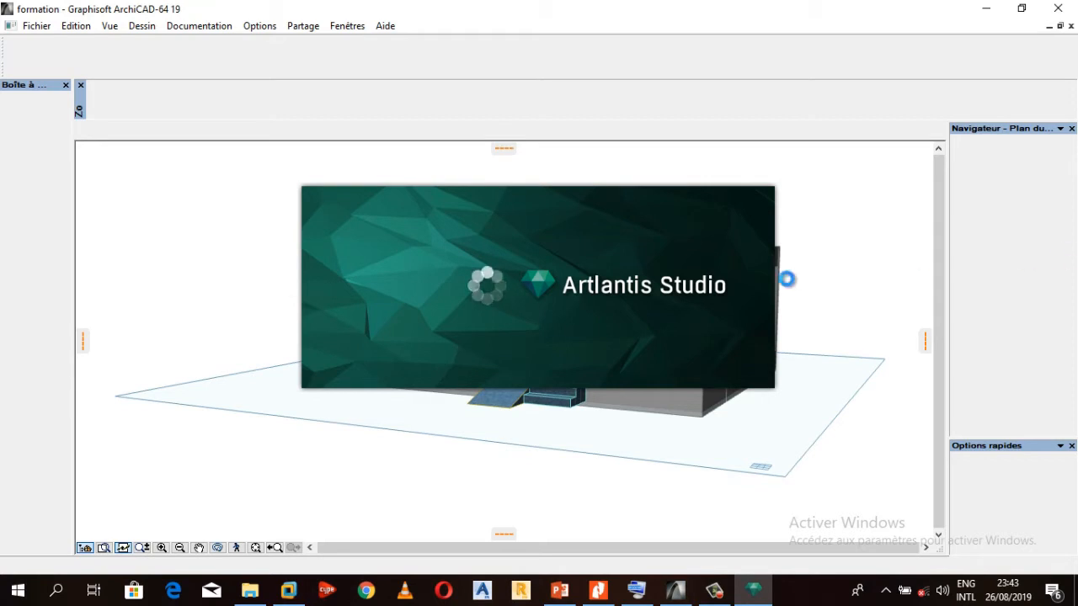
pyautogui.click(649, 431)
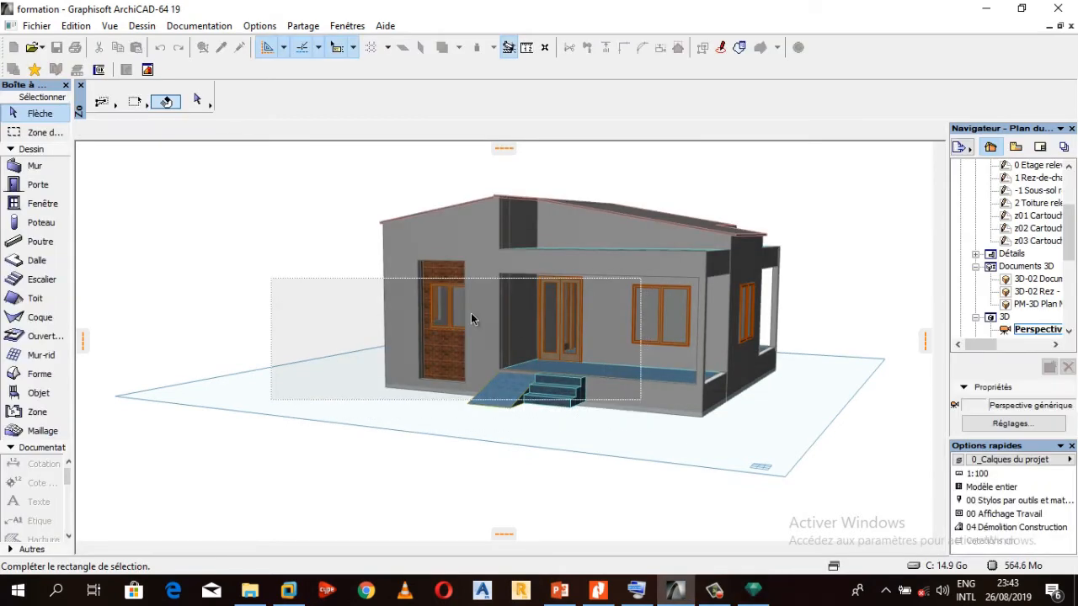
pyautogui.click(272, 279)
pyautogui.click(754, 592)
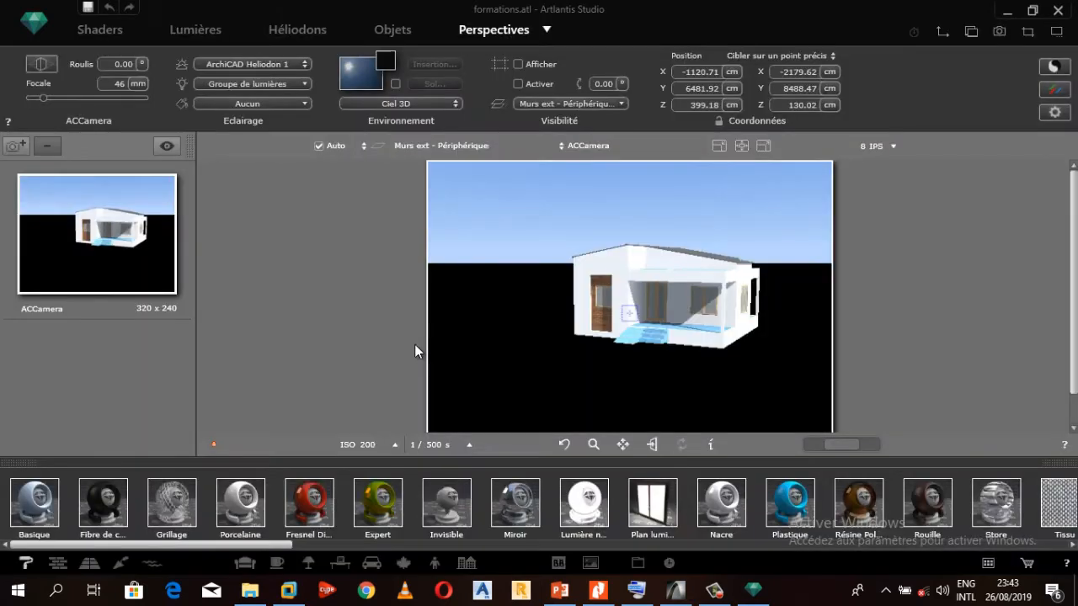
# Activate the infinite ground and set its altitude to 0 cm.
pyautogui.moveTo(712, 249); pyautogui.dragTo(632, 362)
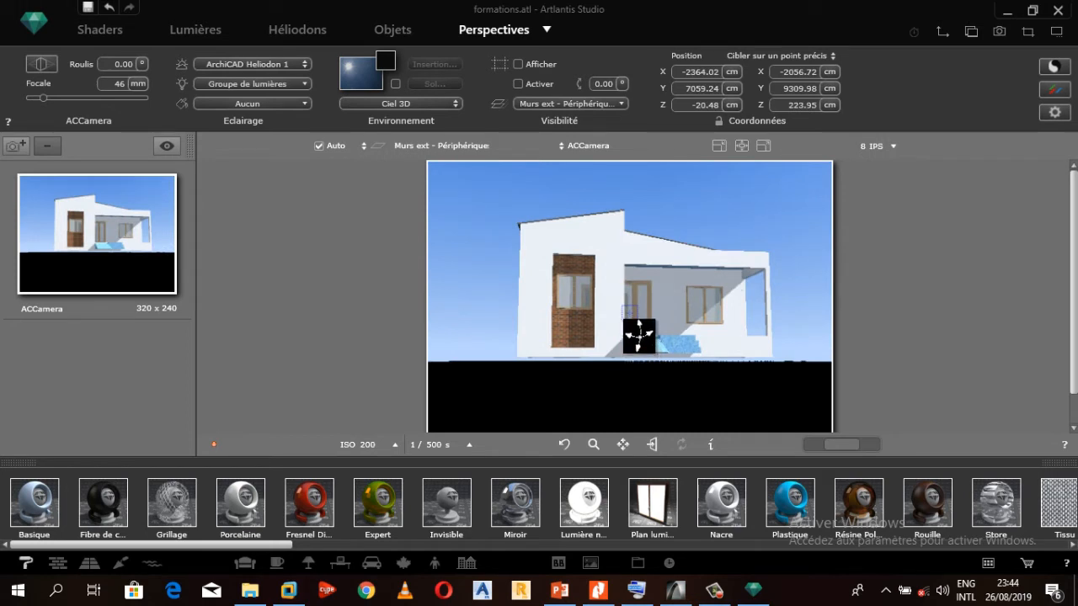
pyautogui.click(396, 84)
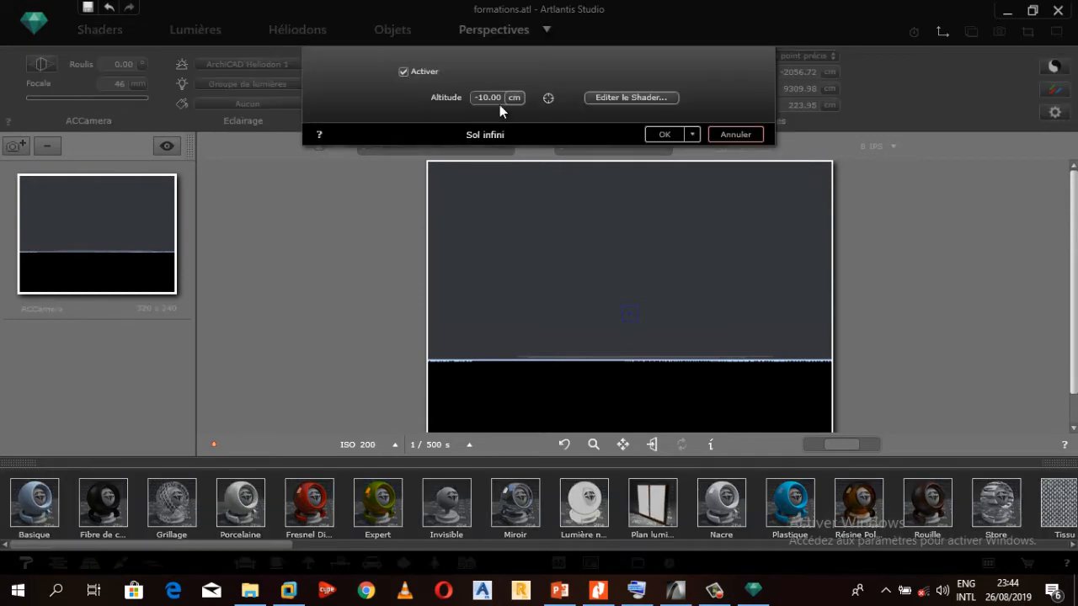
pyautogui.click(735, 134)
pyautogui.moveTo(641, 267); pyautogui.dragTo(548, 230)
pyautogui.click(420, 86)
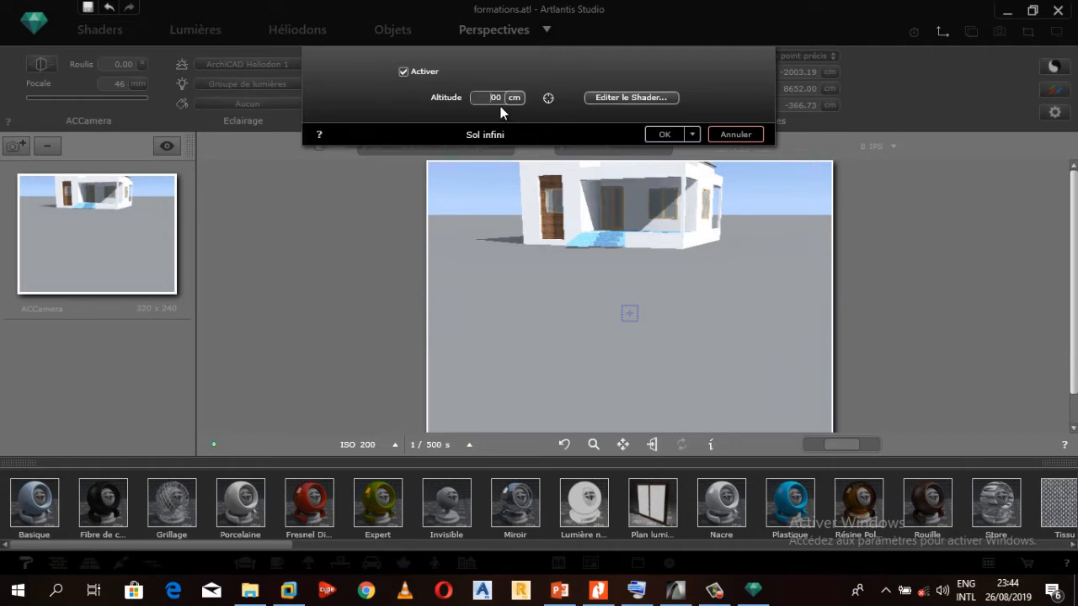
pyautogui.press('Return')
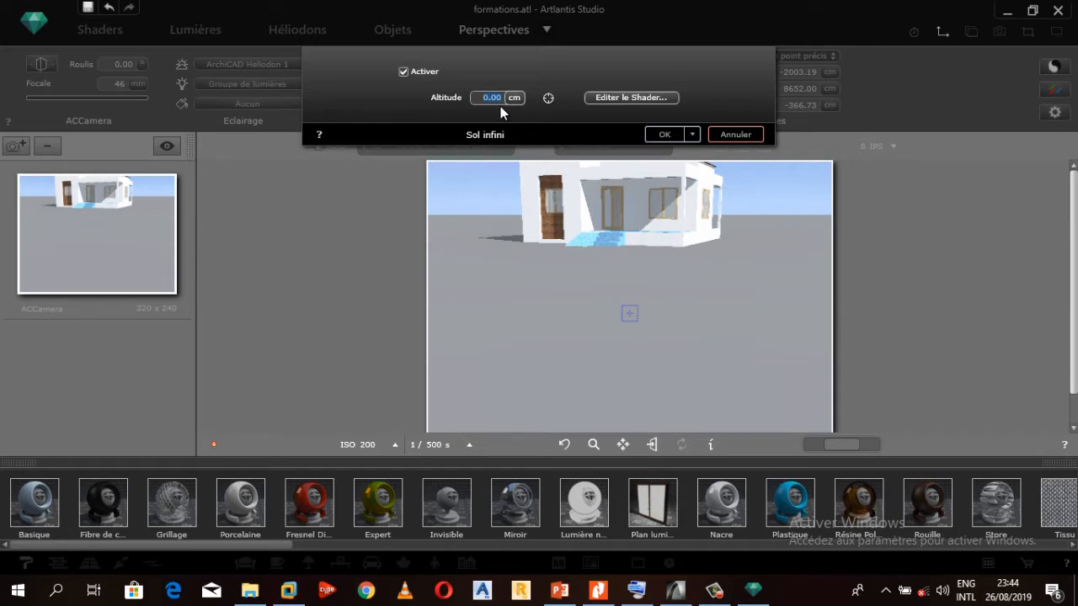
pyautogui.click(662, 133)
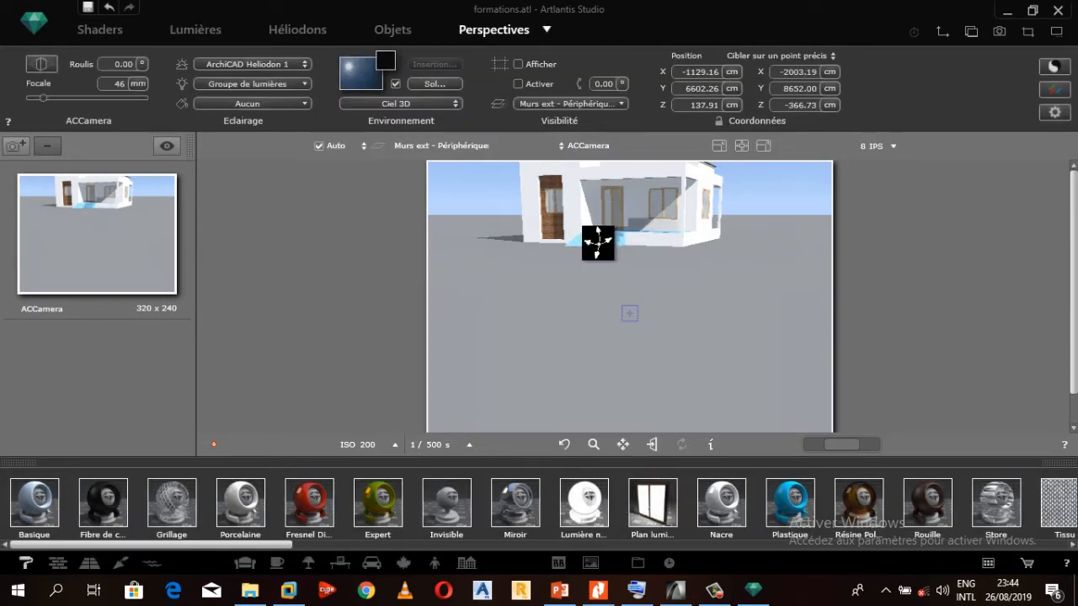
# Apply the Sol 002 shader to the infinite ground.
pyautogui.scroll(-1, 570, 242)
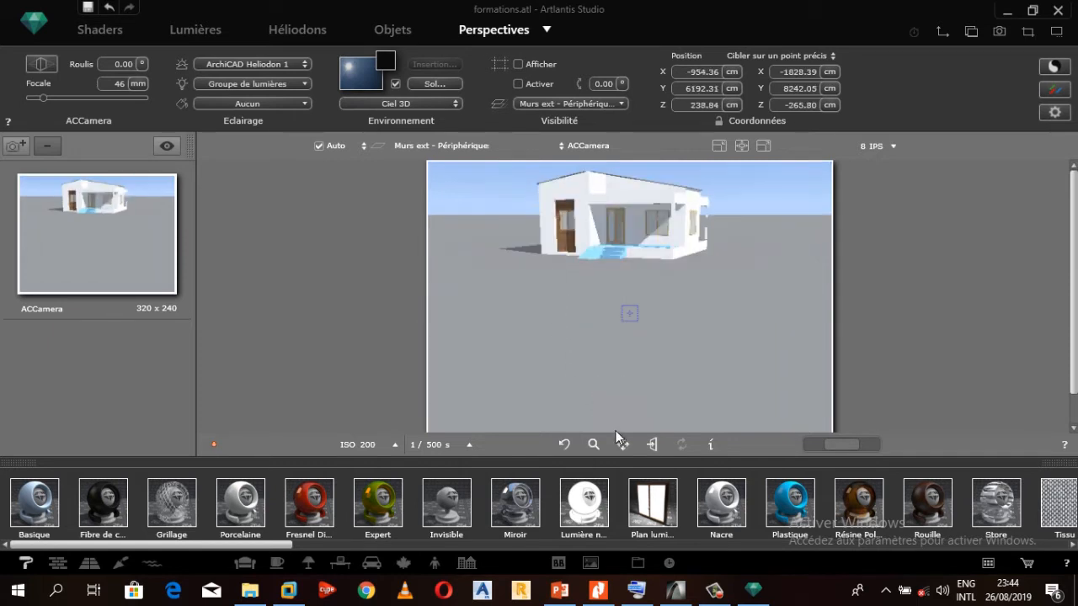
pyautogui.moveTo(643, 163); pyautogui.dragTo(639, 245)
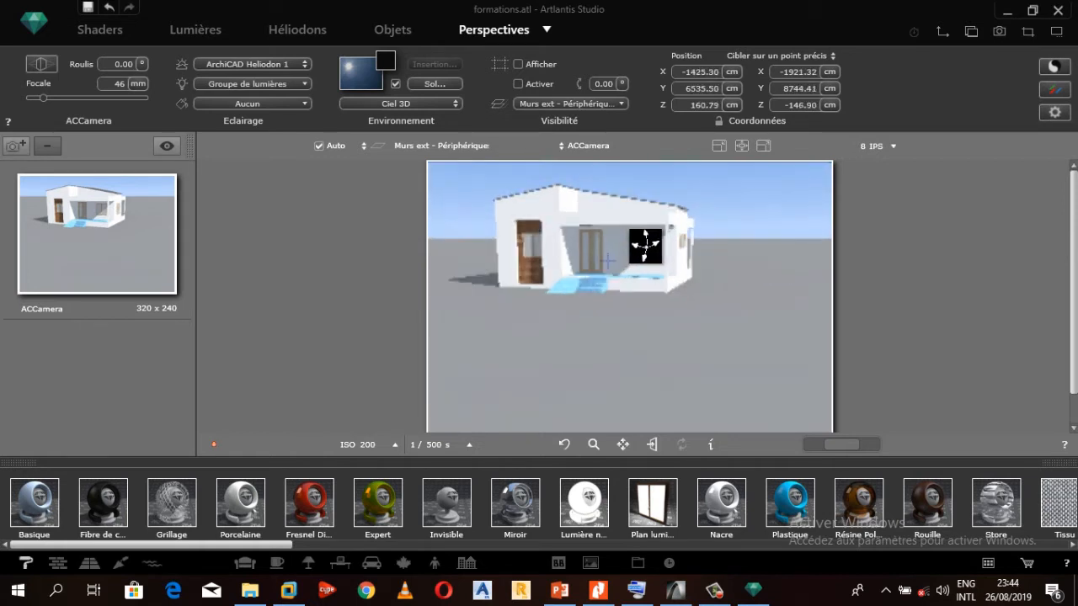
pyautogui.click(58, 565)
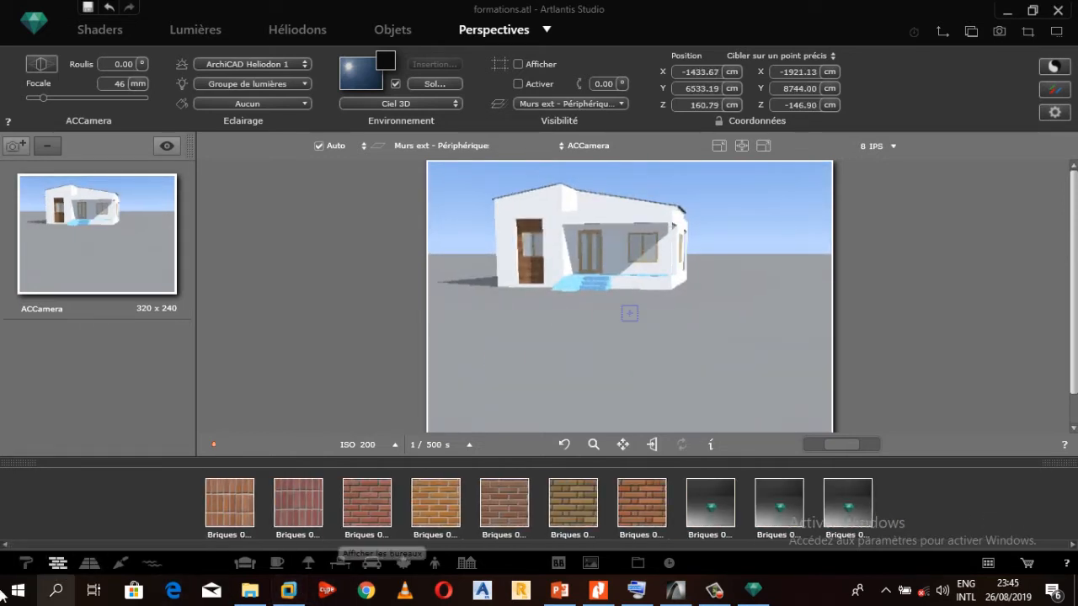
pyautogui.click(153, 563)
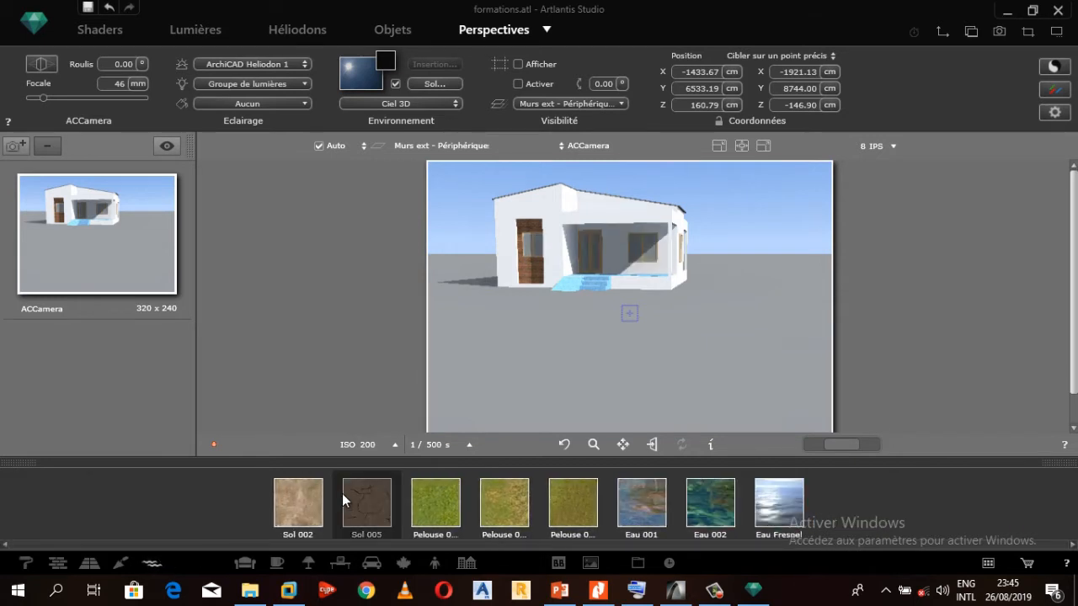
pyautogui.moveTo(304, 498); pyautogui.dragTo(538, 321)
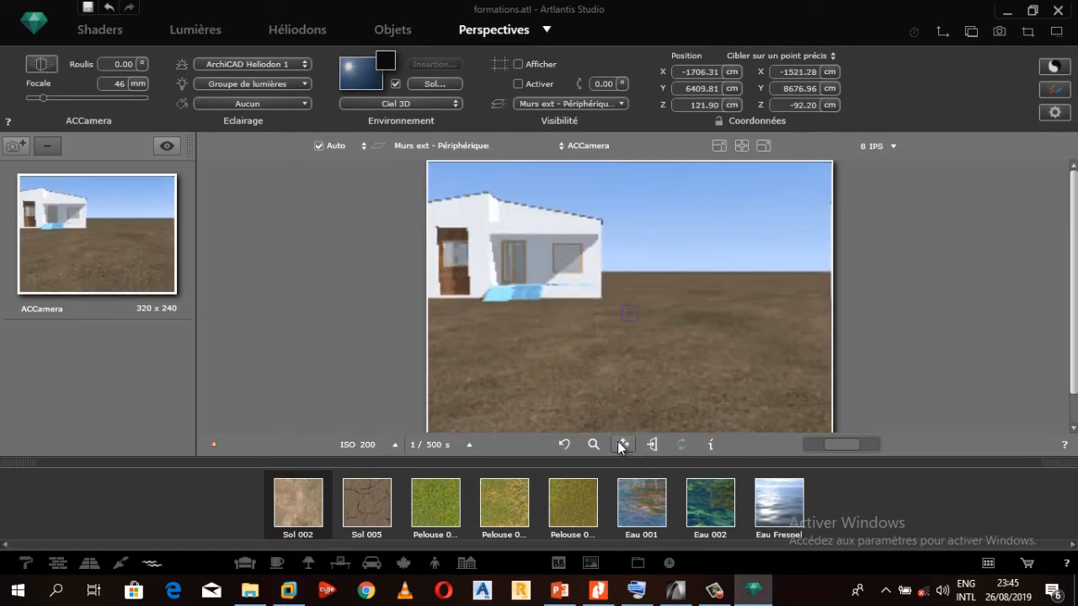
# Enable clouds in the heliodon settings, trying the sun halo on and off.
pyautogui.moveTo(621, 447); pyautogui.dragTo(532, 292)
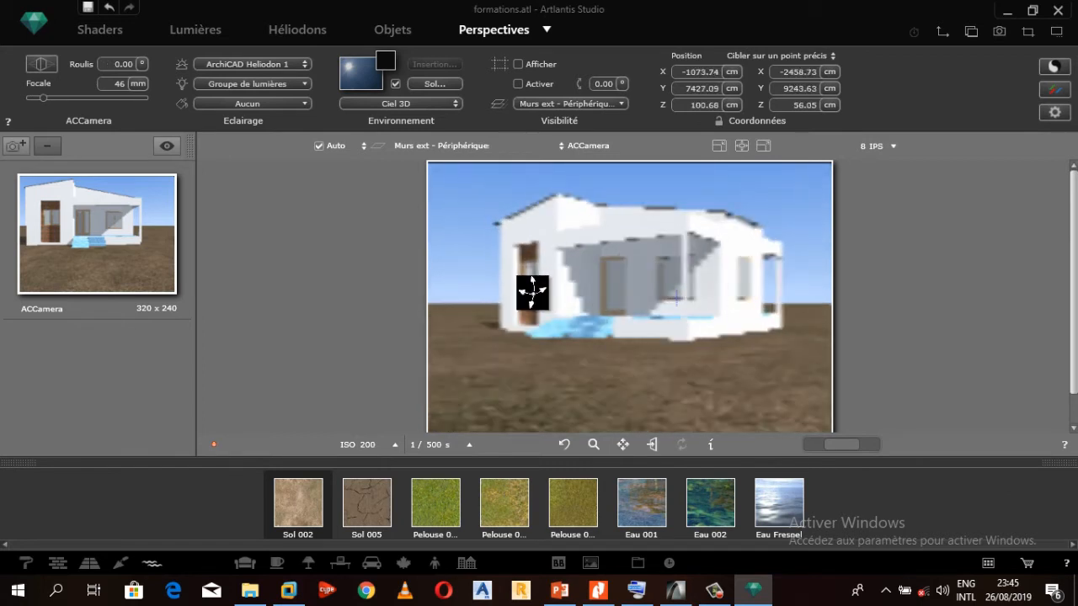
pyautogui.click(296, 29)
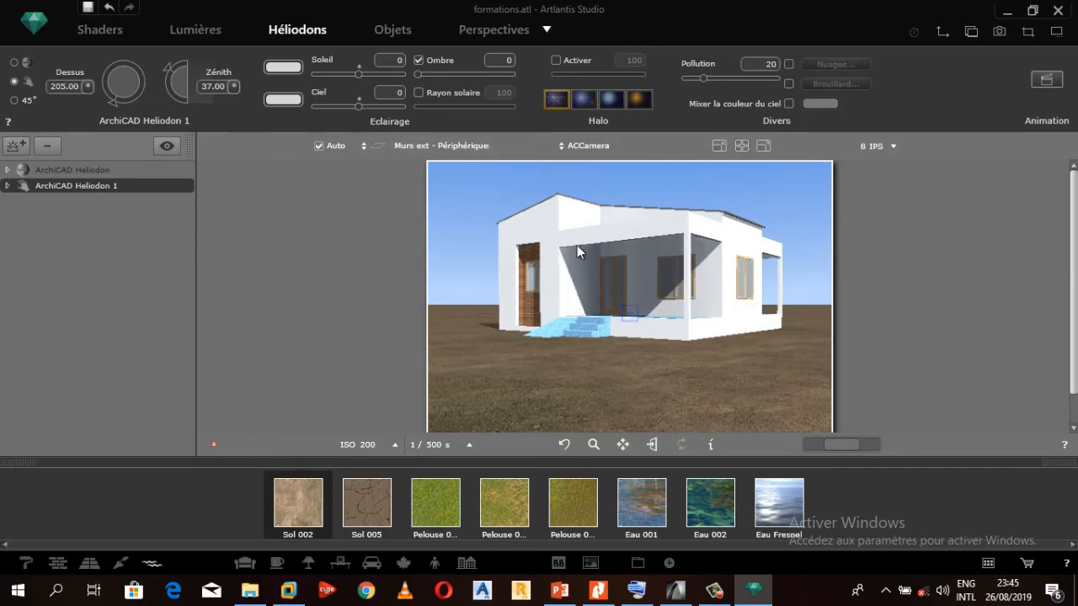
pyautogui.click(789, 65)
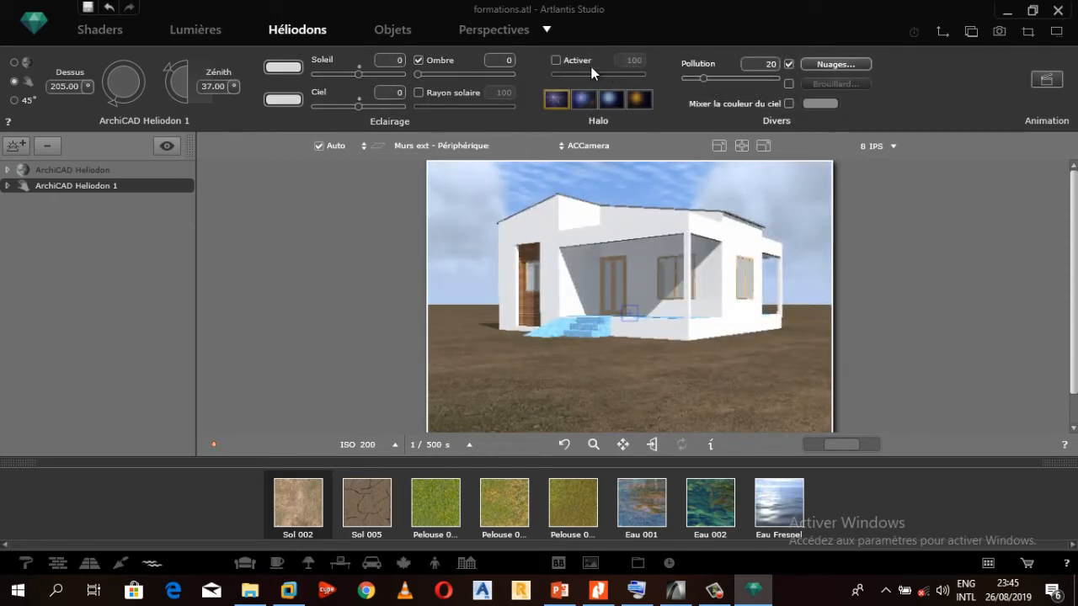
pyautogui.click(568, 60)
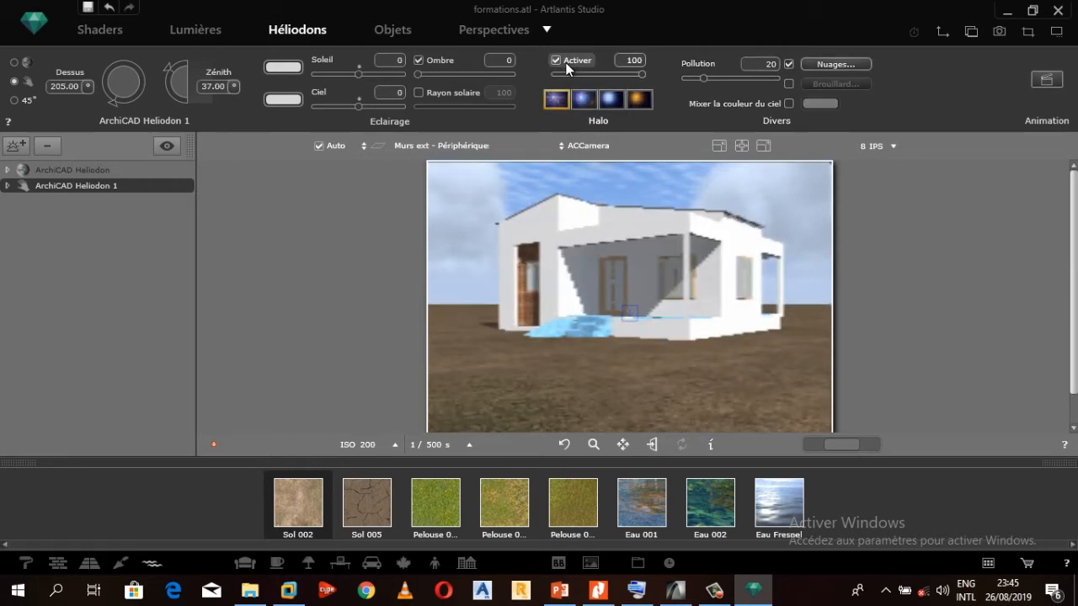
pyautogui.click(558, 61)
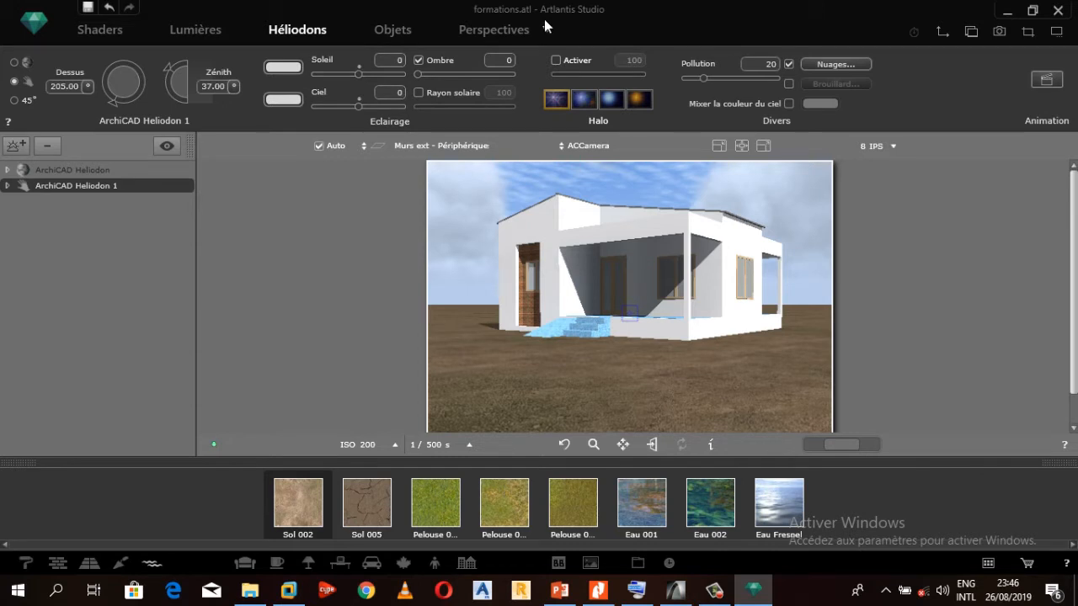
# Apply the Verre lumineux plan shader to the windows' clear glass.
pyautogui.click(469, 27)
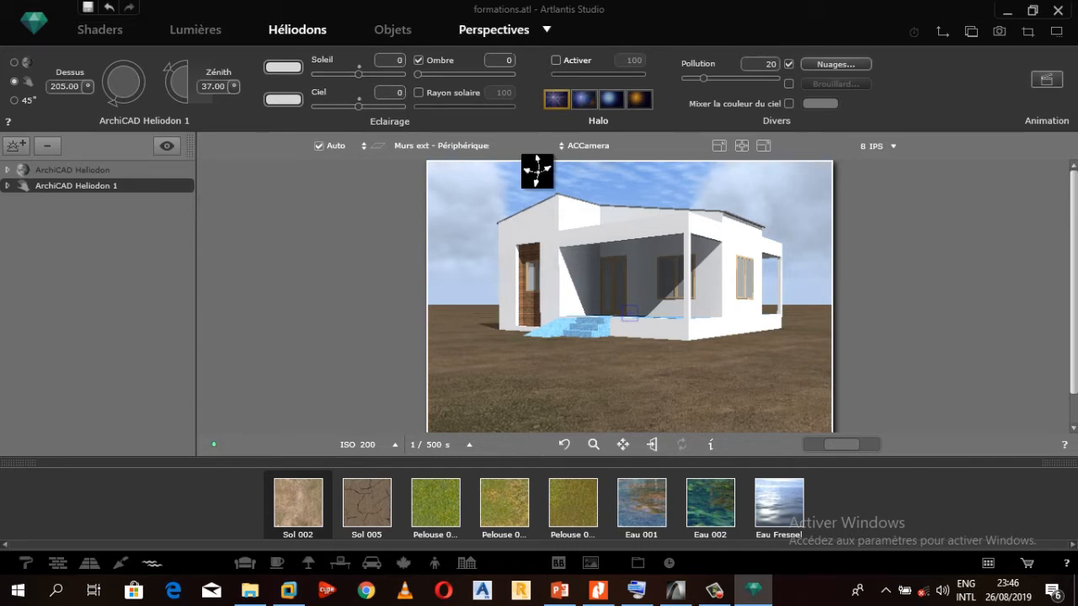
pyautogui.moveTo(587, 281); pyautogui.dragTo(653, 288)
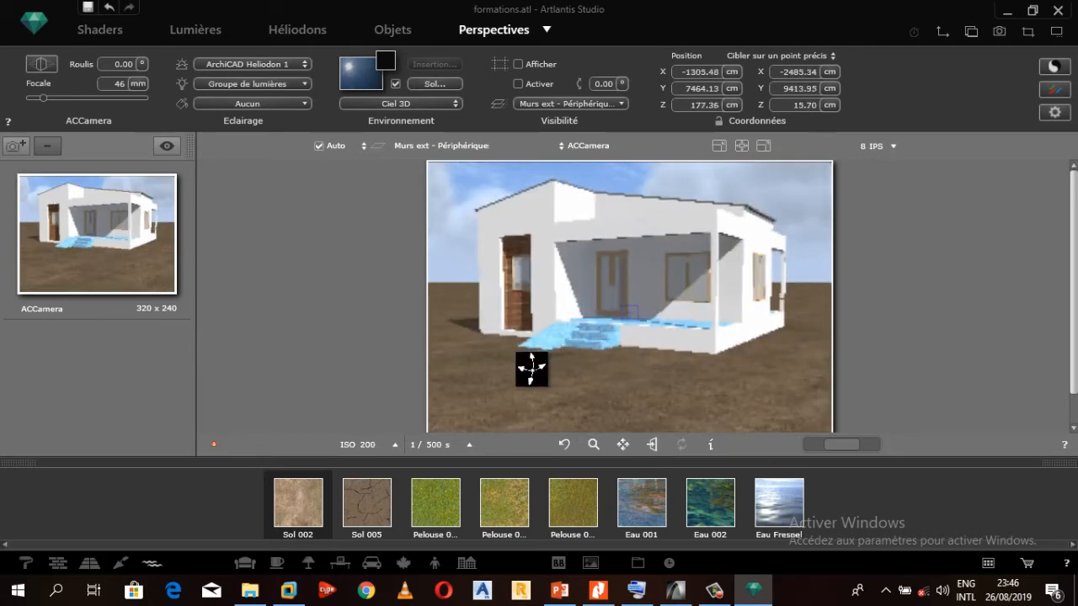
pyautogui.click(28, 564)
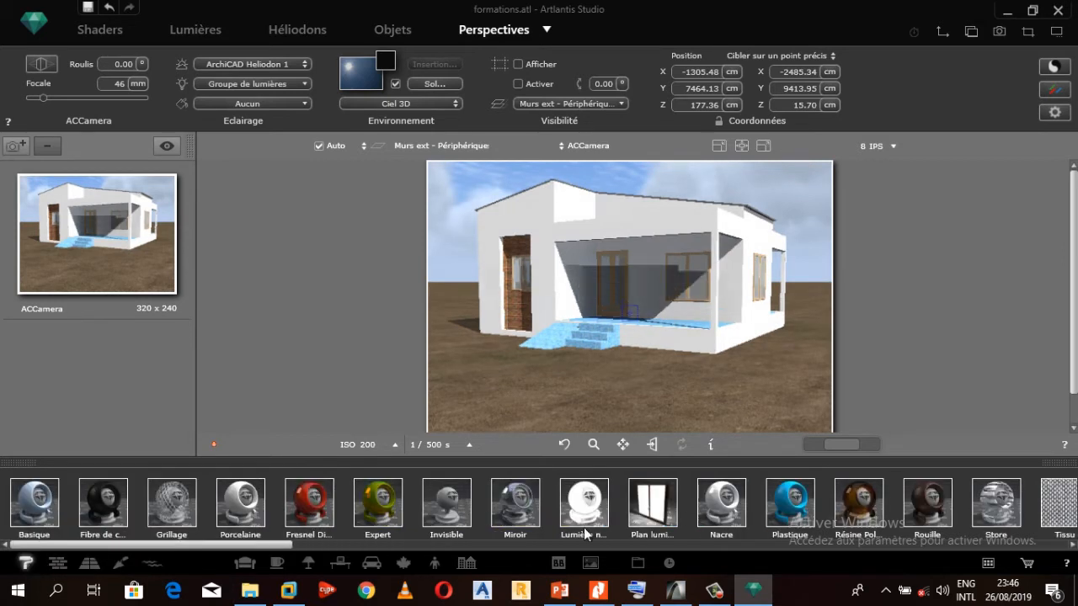
pyautogui.scroll(-5, 336, 514)
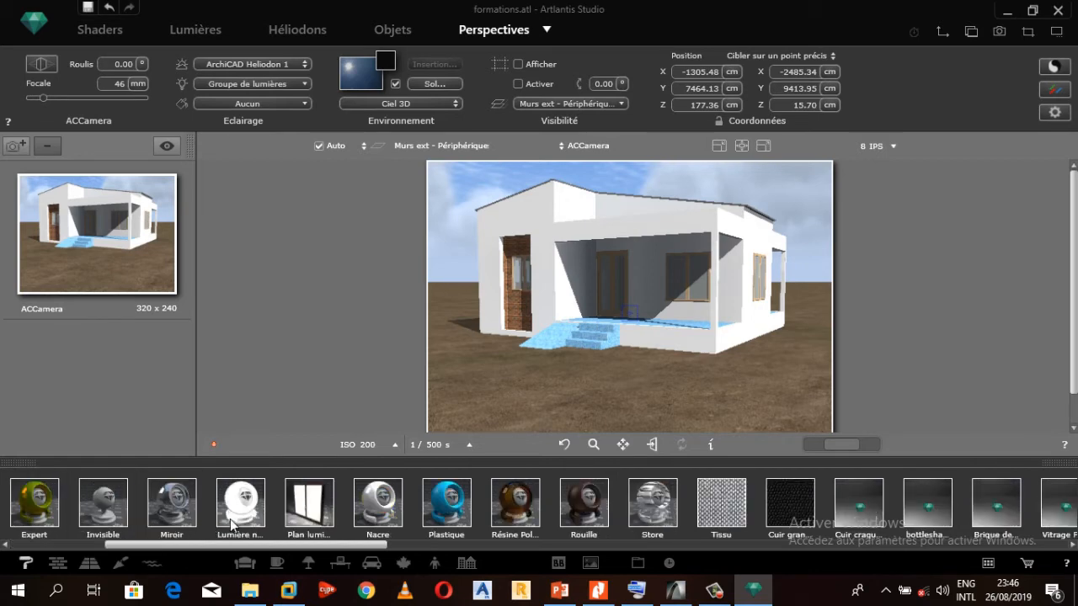
pyautogui.scroll(-3, 362, 522)
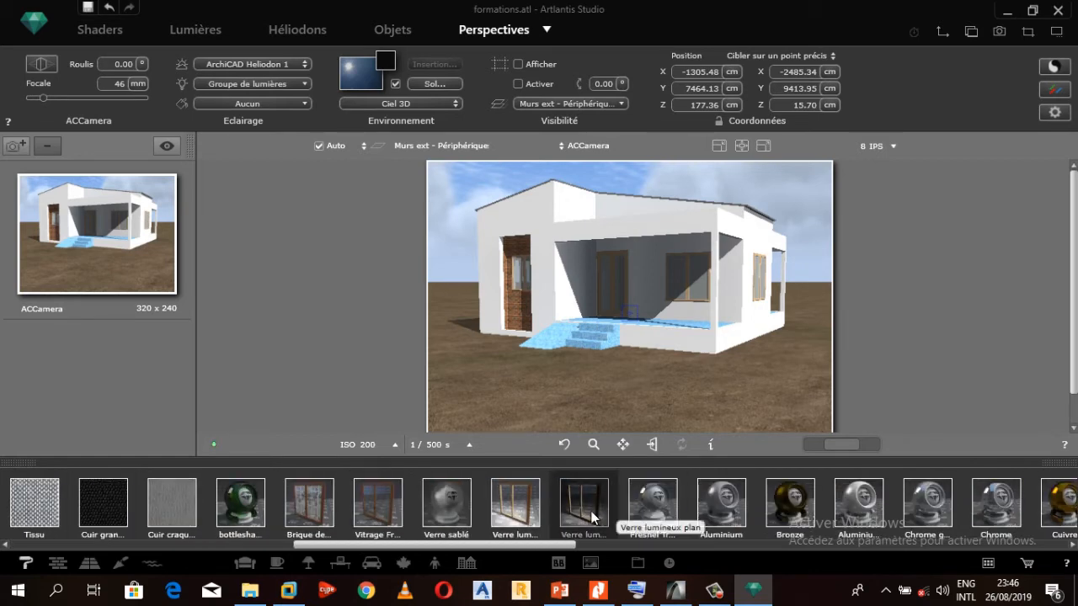
pyautogui.moveTo(589, 509); pyautogui.dragTo(692, 269)
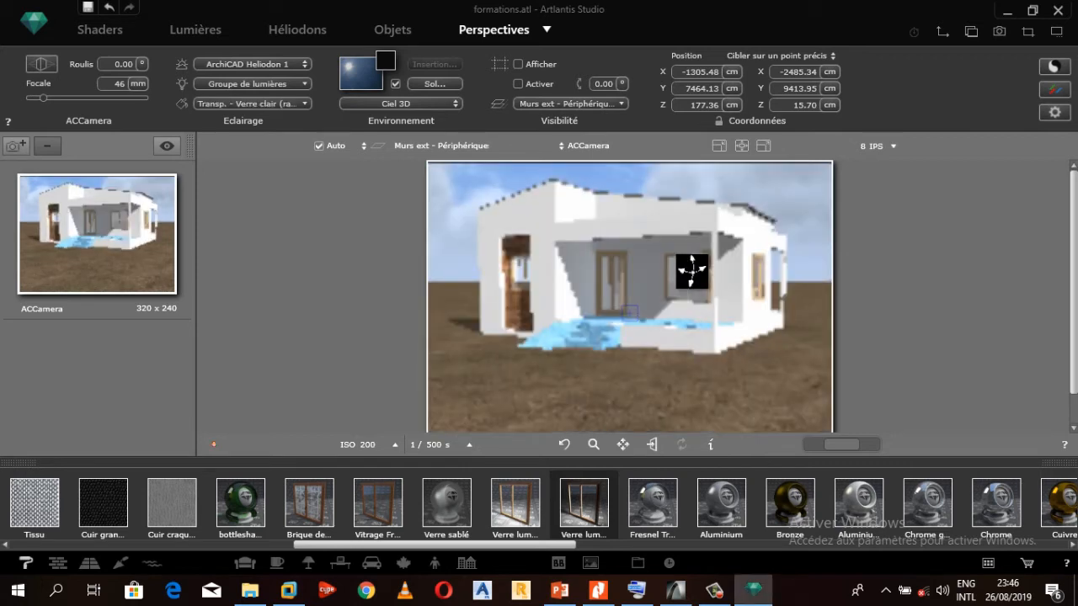
pyautogui.moveTo(705, 327); pyautogui.dragTo(708, 329)
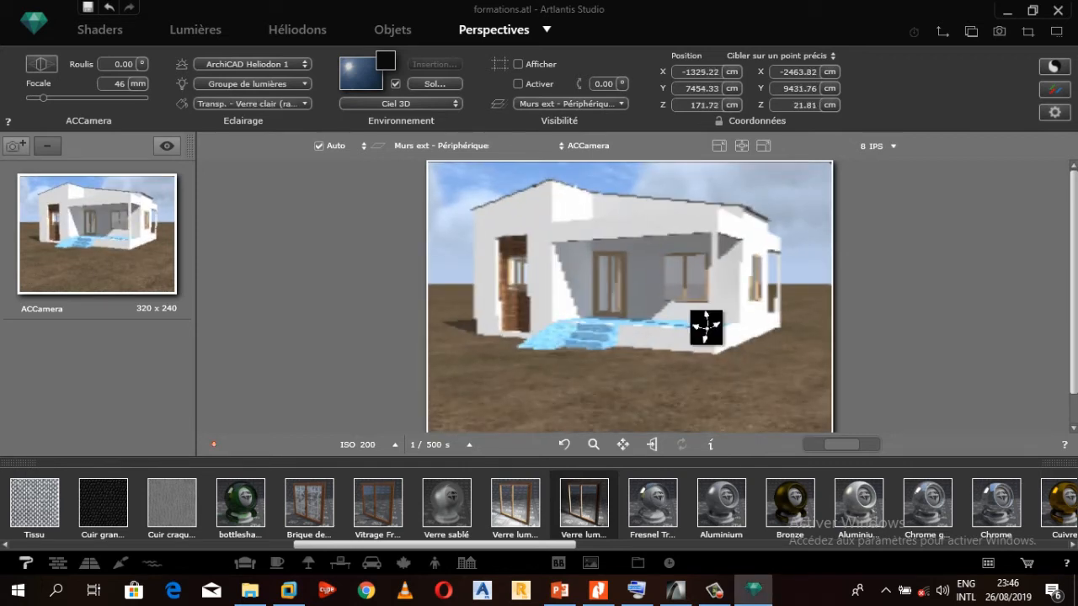
# Give the exterior walls' white render shader a light pink mixer colour.
pyautogui.click(54, 566)
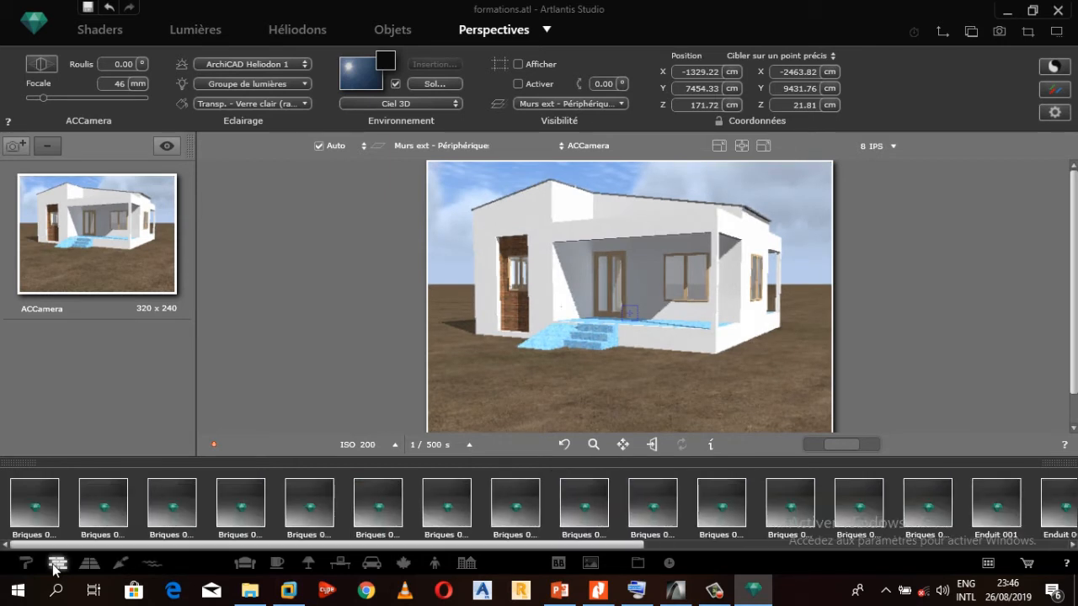
pyautogui.click(26, 562)
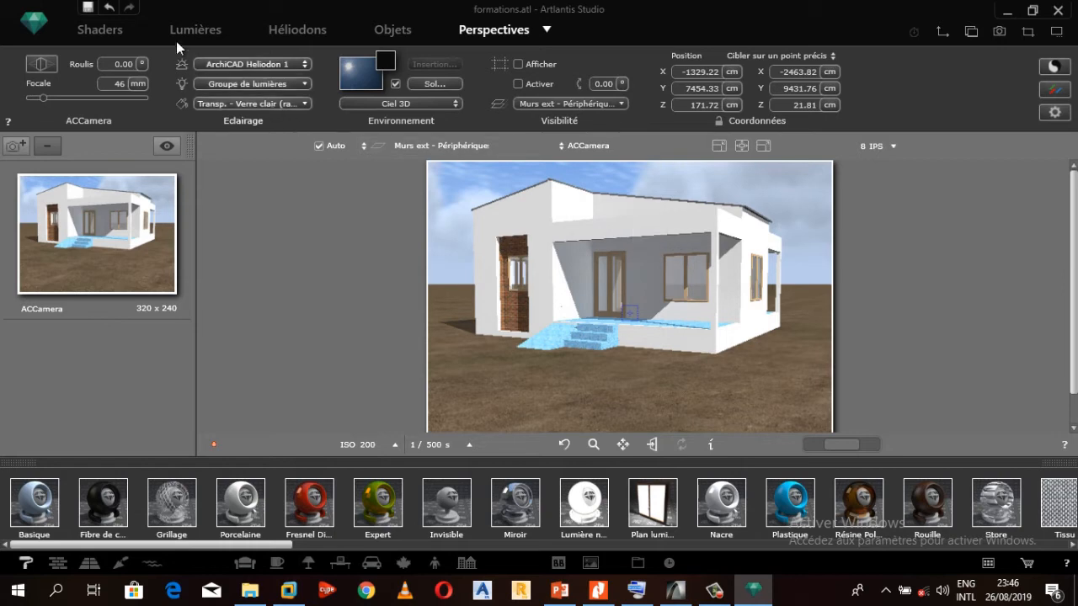
pyautogui.doubleClick(551, 226)
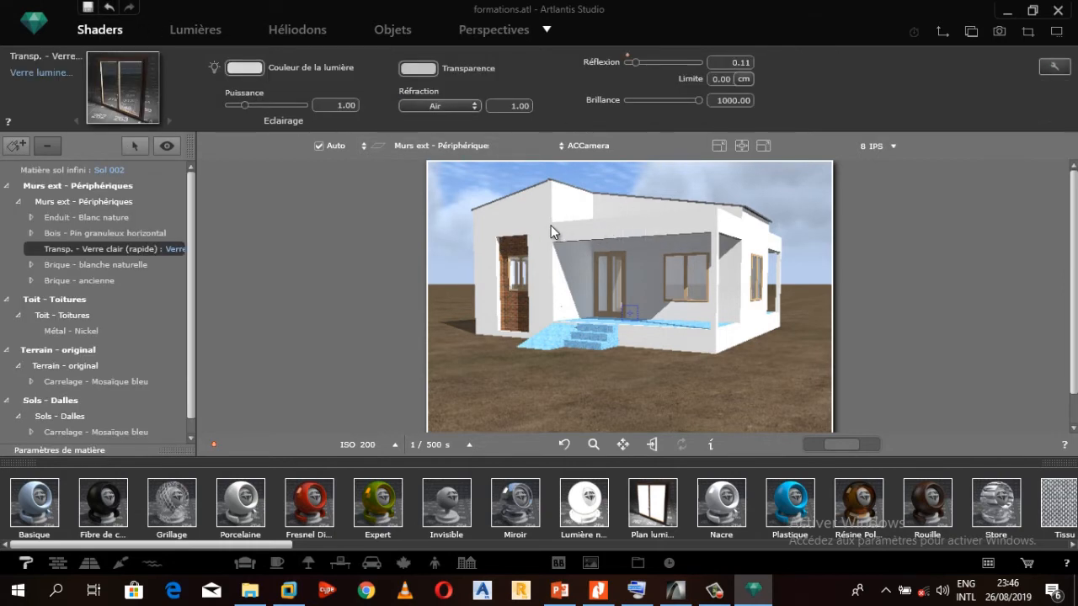
pyautogui.doubleClick(542, 223)
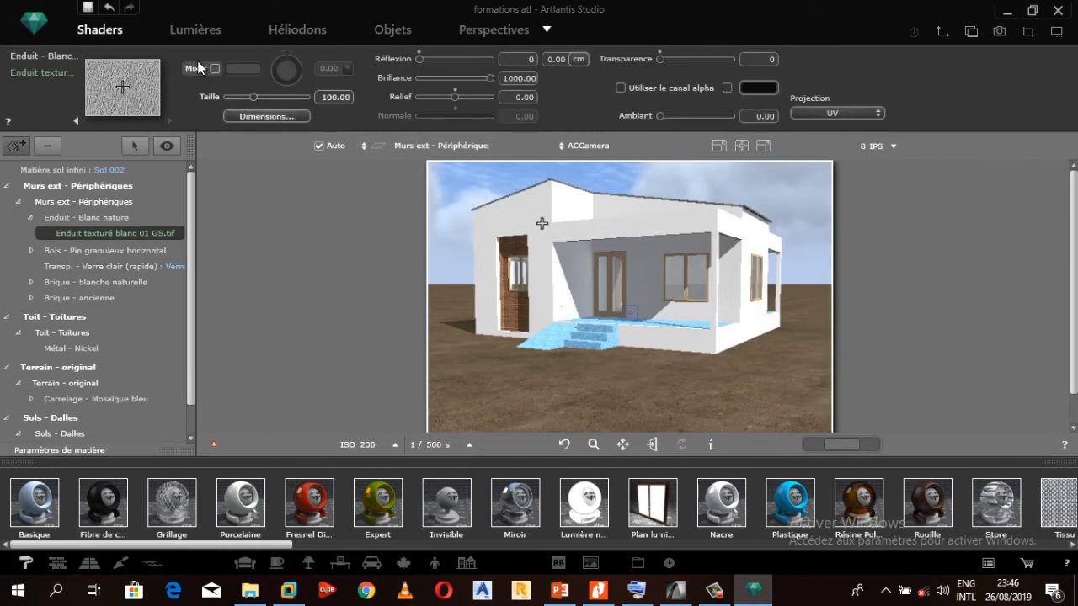
pyautogui.click(215, 68)
pyautogui.click(241, 69)
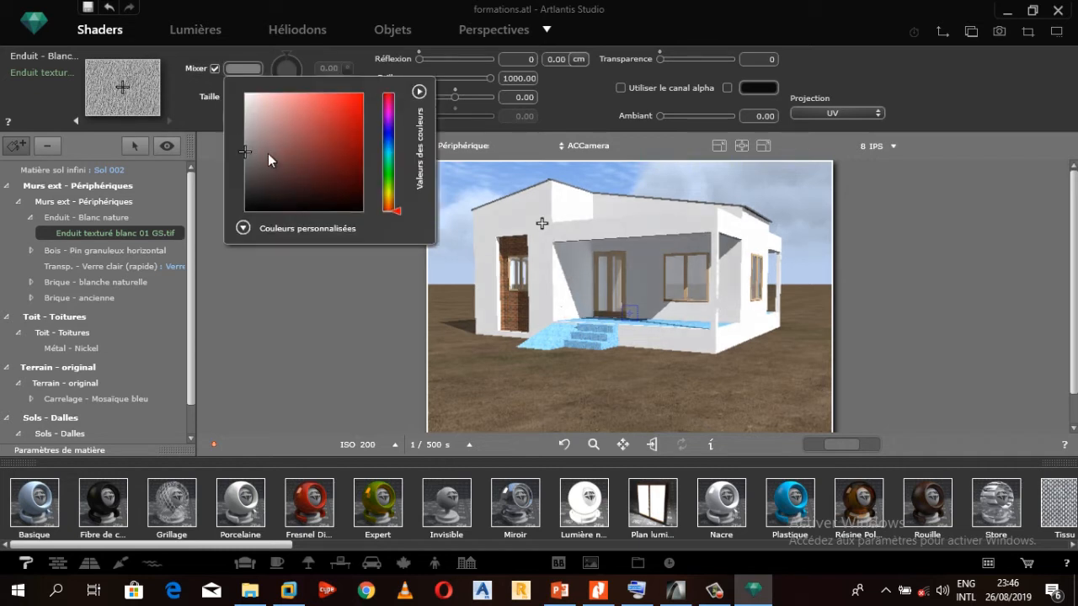
pyautogui.moveTo(253, 146); pyautogui.dragTo(272, 128)
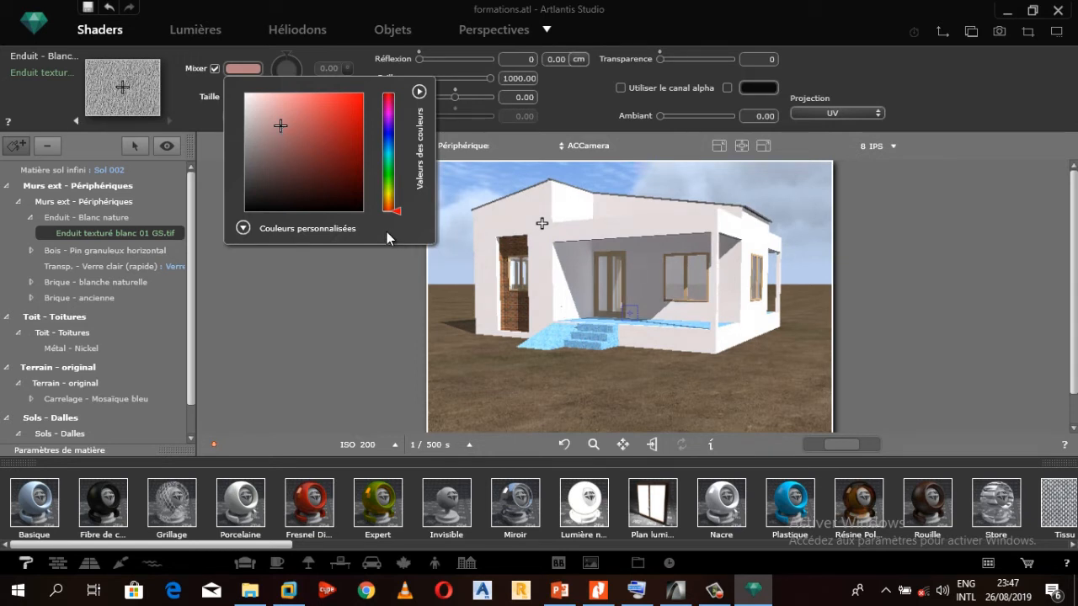
pyautogui.click(243, 228)
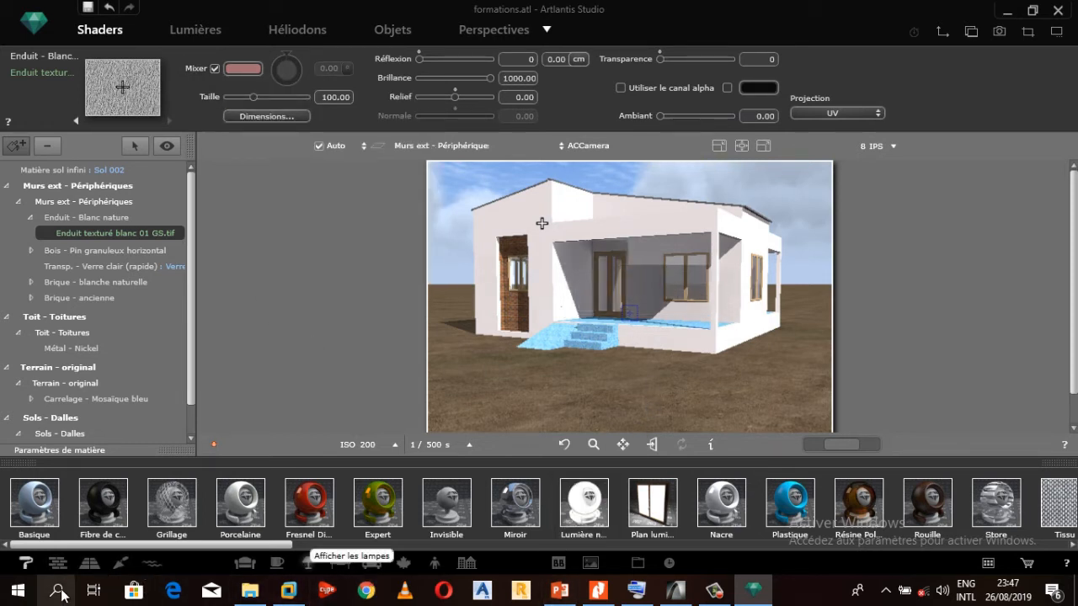
# Open the vegetation object library and the 2D plan view.
pyautogui.click(403, 564)
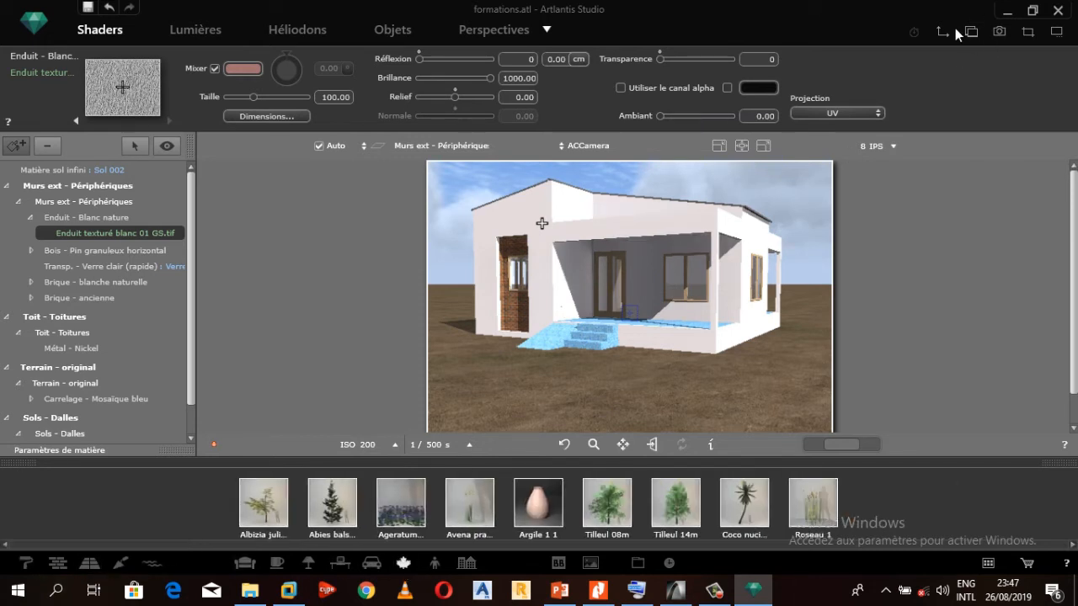
pyautogui.click(763, 145)
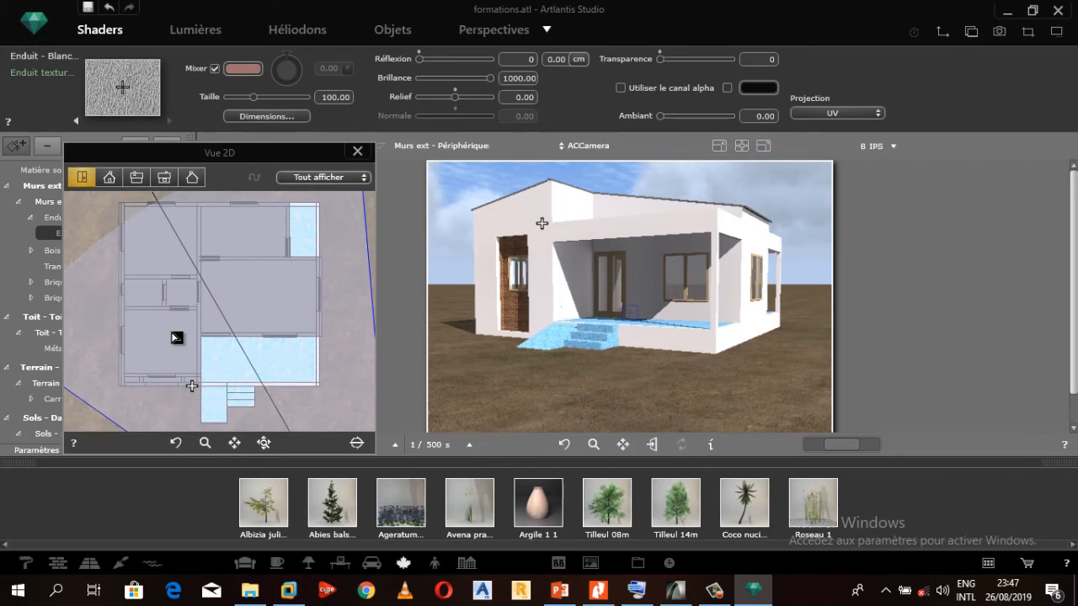
# Place a Tilleul 08m tree from the vegetation library into the 2D view behind the house and select it.
pyautogui.moveTo(606, 505); pyautogui.dragTo(192, 204)
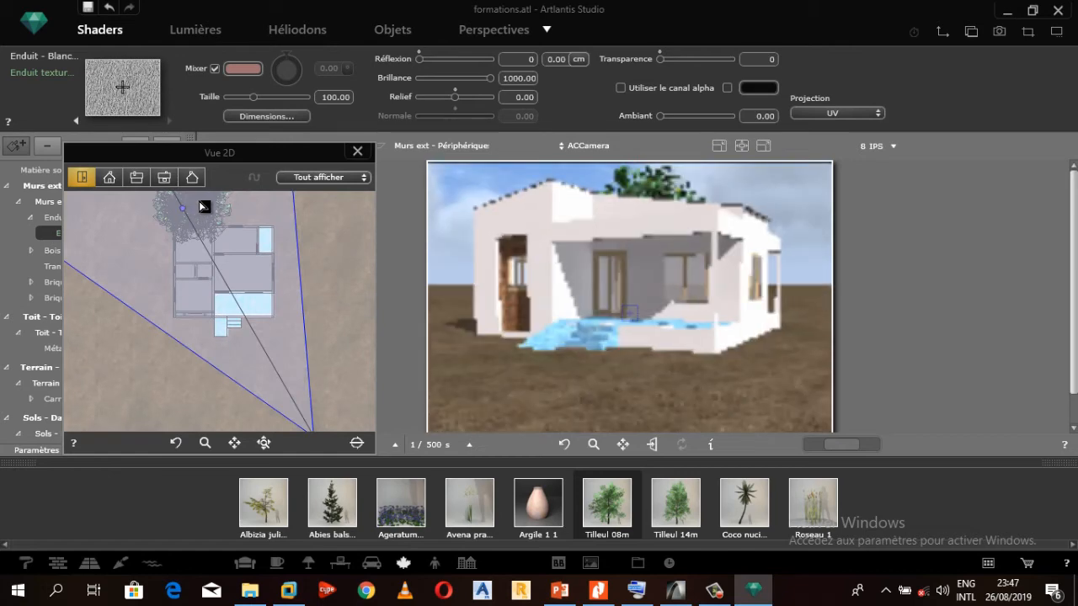
pyautogui.click(239, 212)
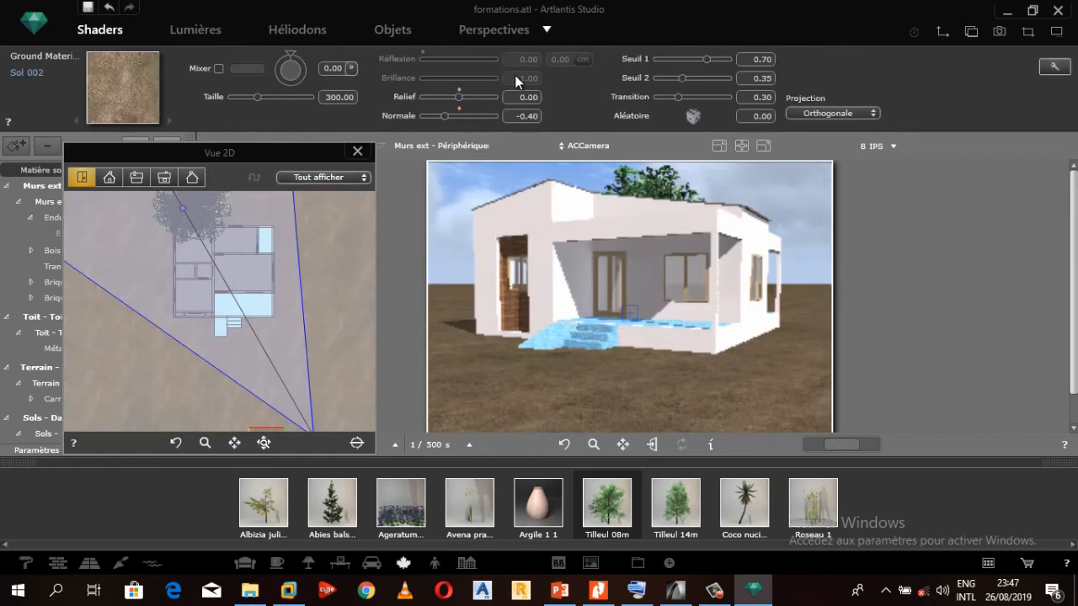
pyautogui.click(393, 30)
pyautogui.click(189, 205)
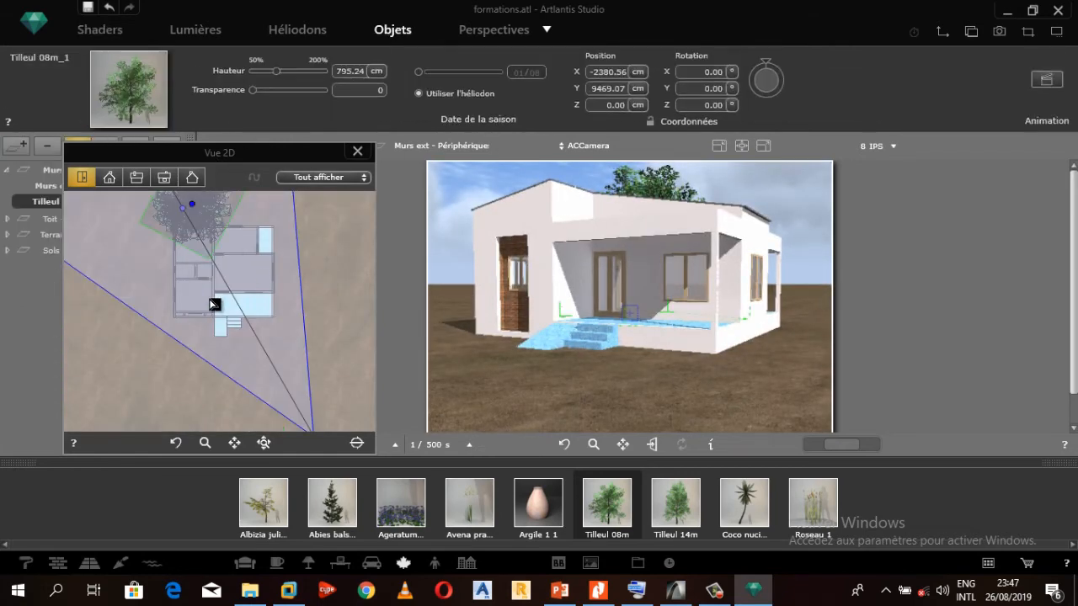
# Move the tree to the right side of the house.
pyautogui.scroll(-3, 215, 317)
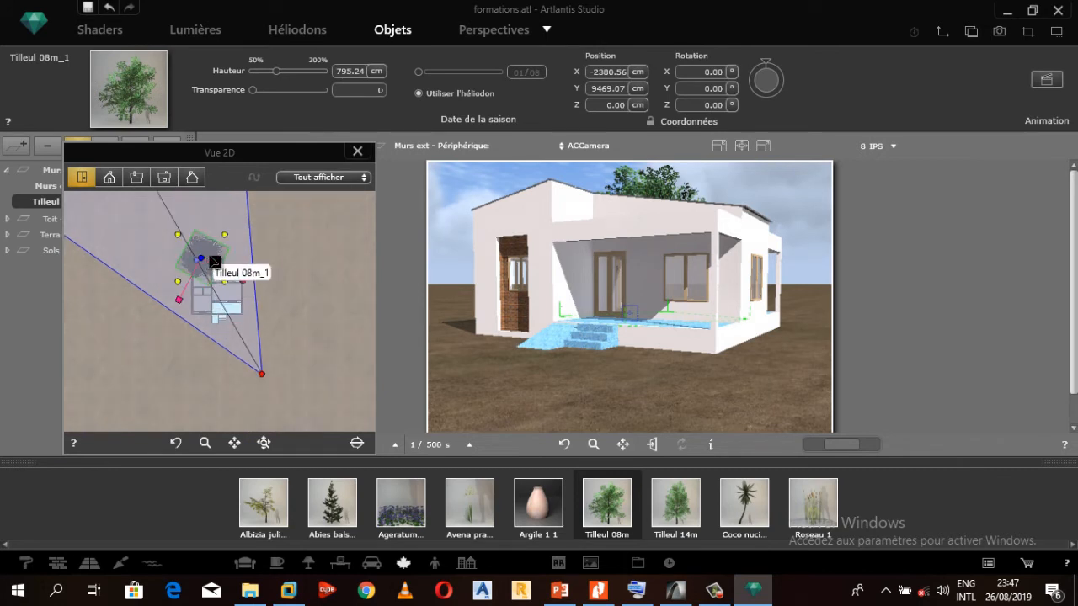
pyautogui.moveTo(215, 262); pyautogui.dragTo(252, 254)
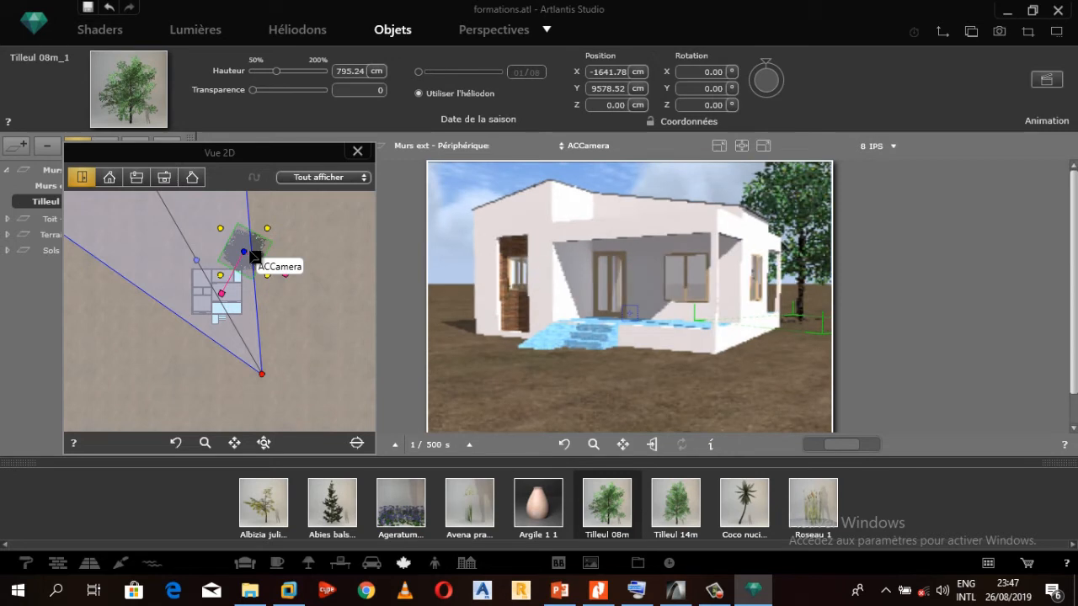
pyautogui.scroll(4, 201, 260)
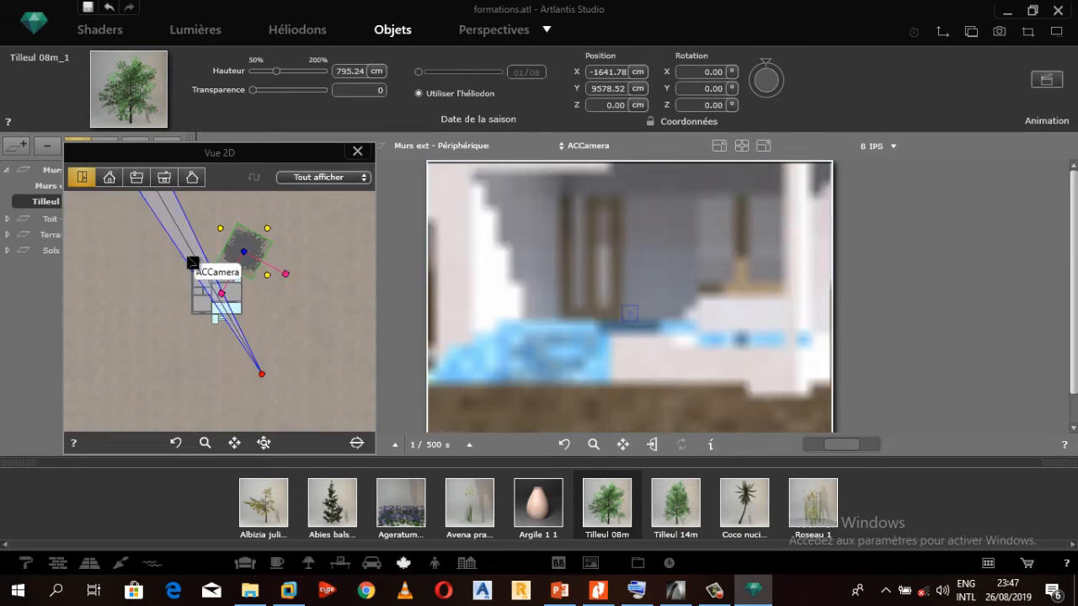
pyautogui.click(108, 7)
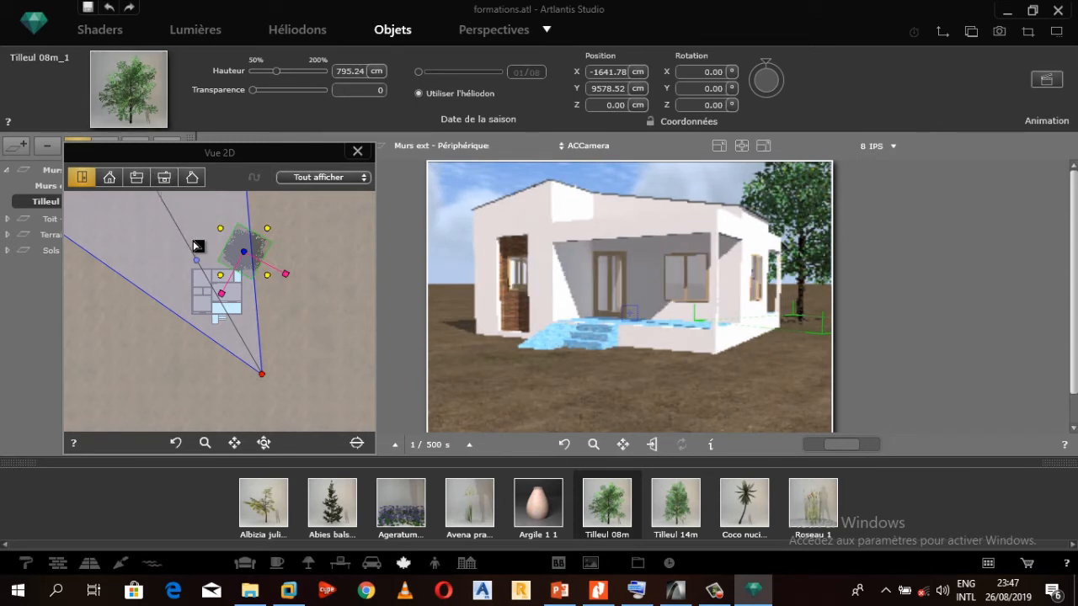
# Move the tree to the left of the house and duplicate it to the back right corner.
pyautogui.moveTo(242, 253); pyautogui.dragTo(171, 286)
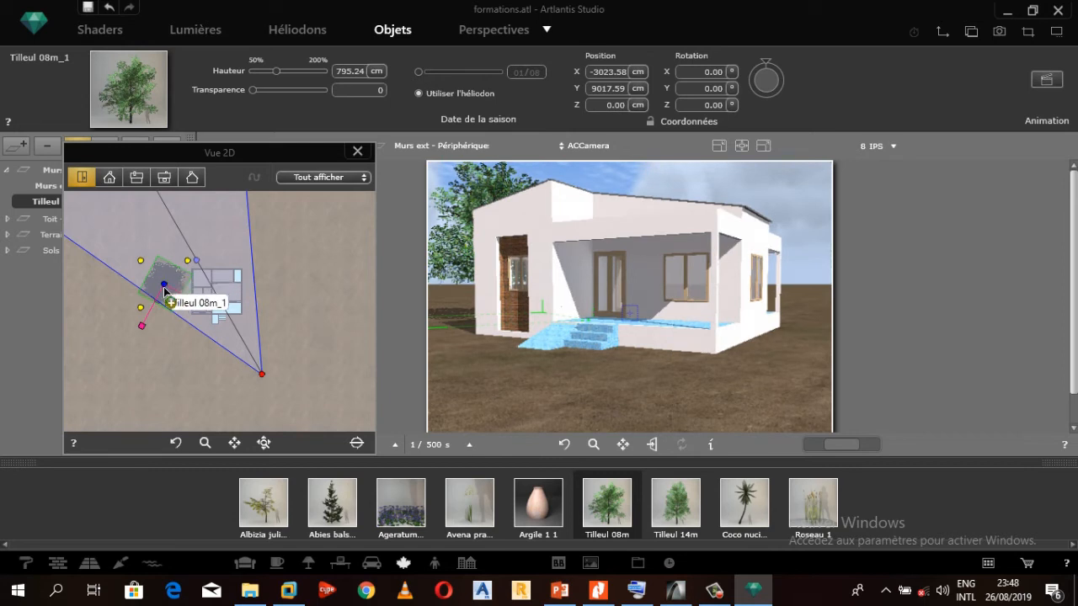
pyautogui.keyDown('alt'); pyautogui.moveTo(173, 299); pyautogui.dragTo(241, 261); pyautogui.keyUp('alt')
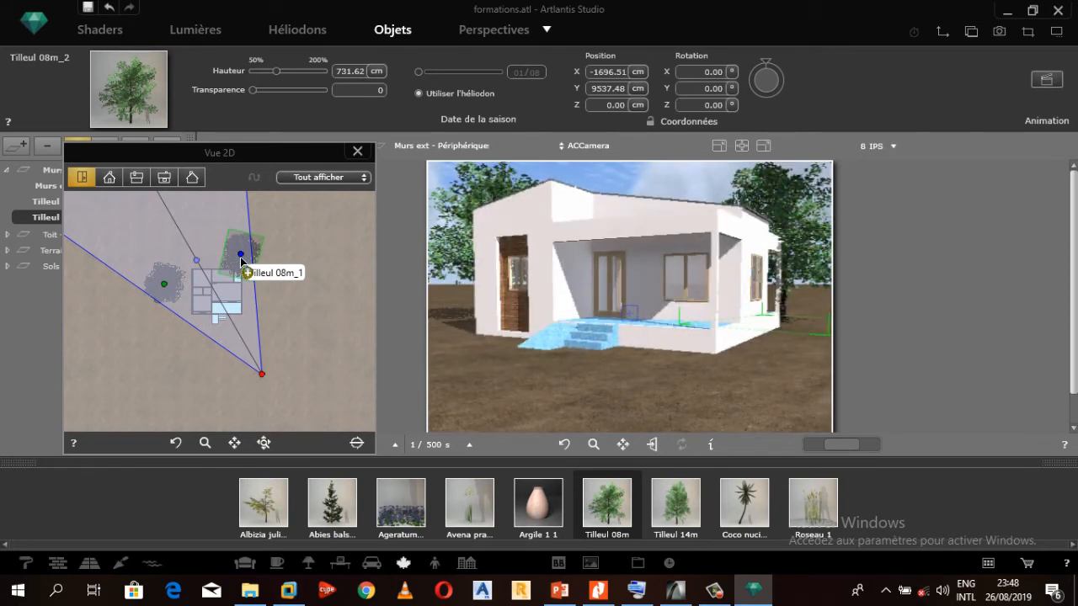
pyautogui.moveTo(245, 258); pyautogui.dragTo(256, 249)
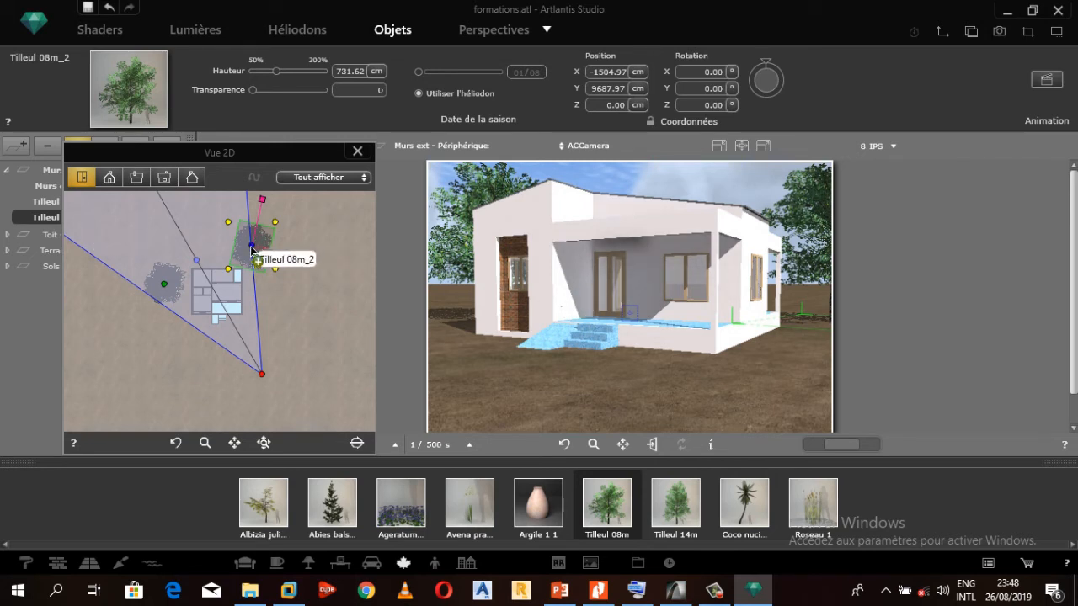
# Duplicate the trees to add two more in front of the house.
pyautogui.keyDown('alt'); pyautogui.moveTo(258, 242); pyautogui.dragTo(276, 347); pyautogui.keyUp('alt')
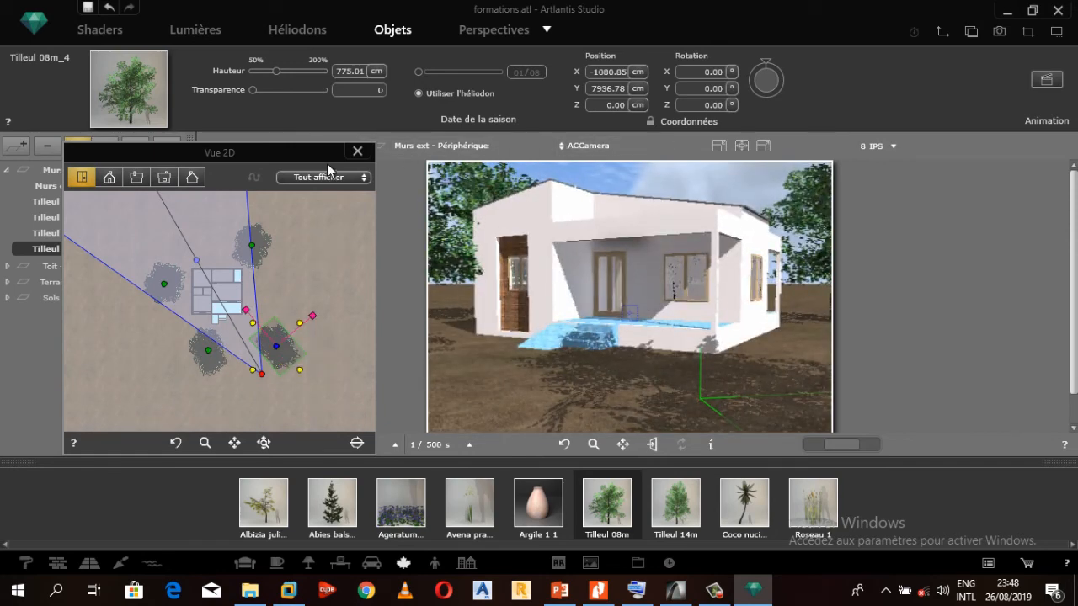
# Close the 2D view and set the final render size to the 1280x720 - HD preset.
pyautogui.click(357, 151)
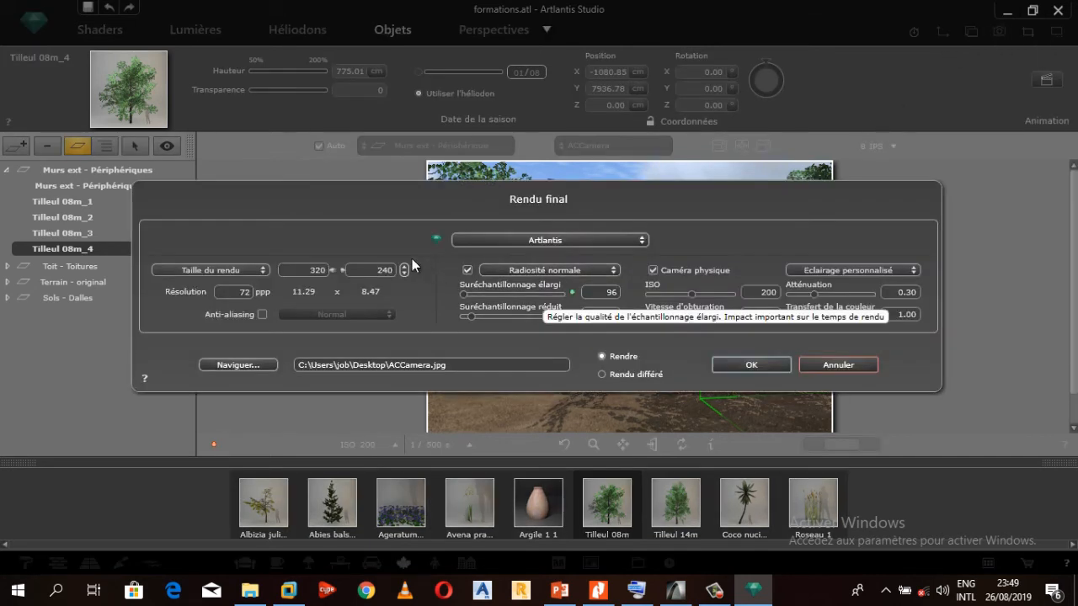
pyautogui.click(259, 270)
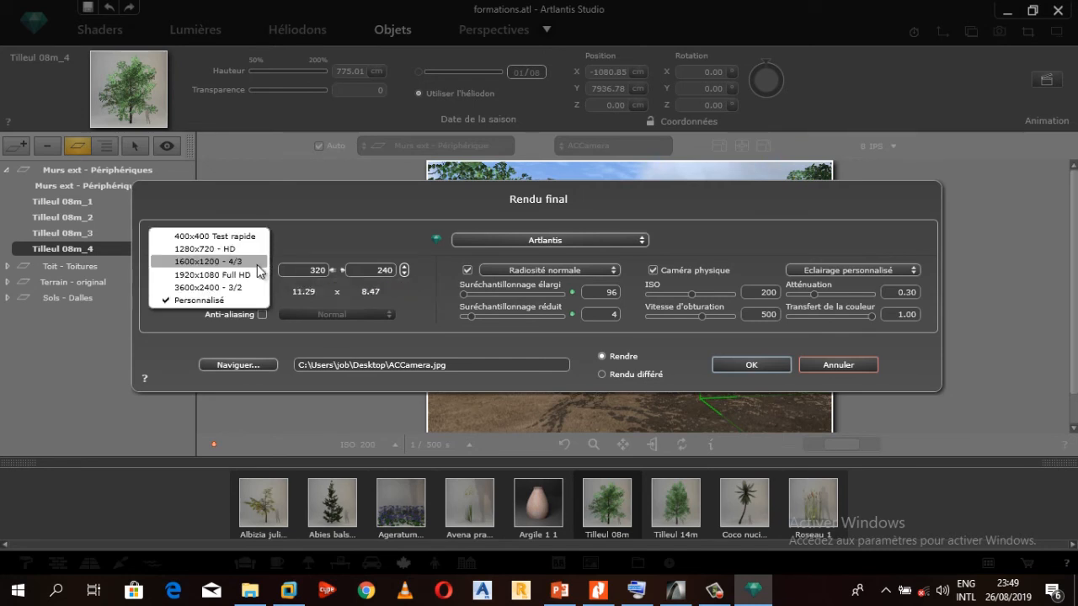
pyautogui.click(200, 249)
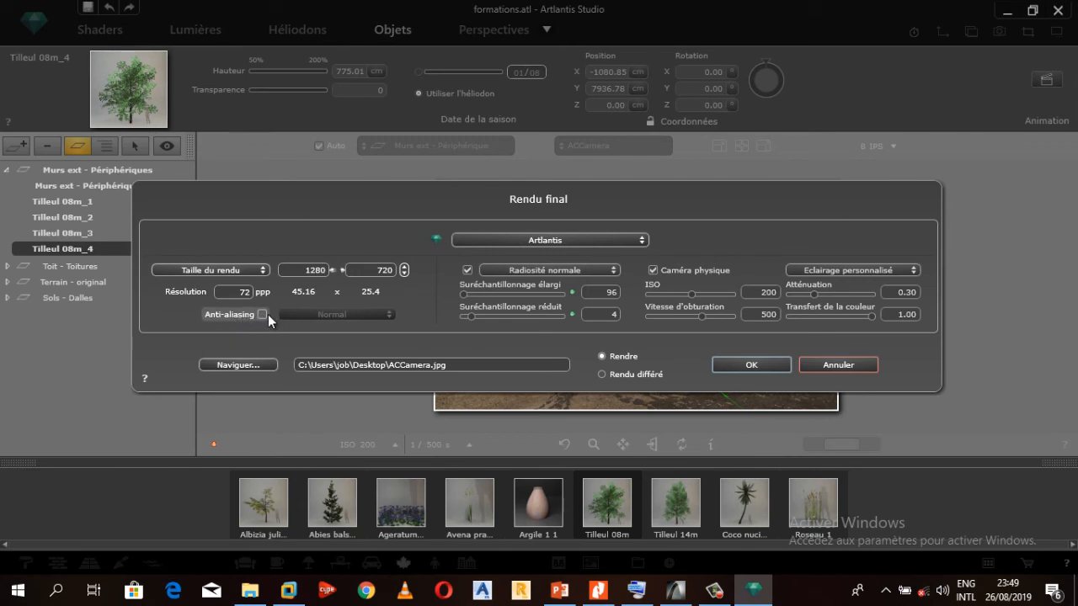
# Enable anti-aliasing and set its quality to Elevé.
pyautogui.click(262, 314)
pyautogui.click(342, 317)
pyautogui.click(378, 323)
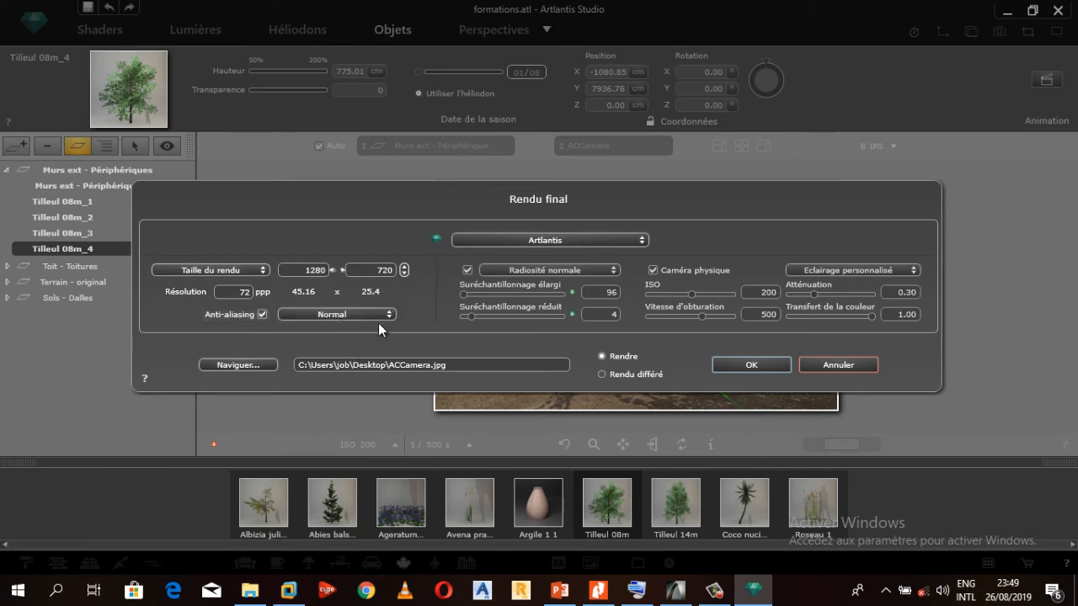
# Set the radiosity to Radiosité élevée and turn off the physical camera.
pyautogui.click(593, 270)
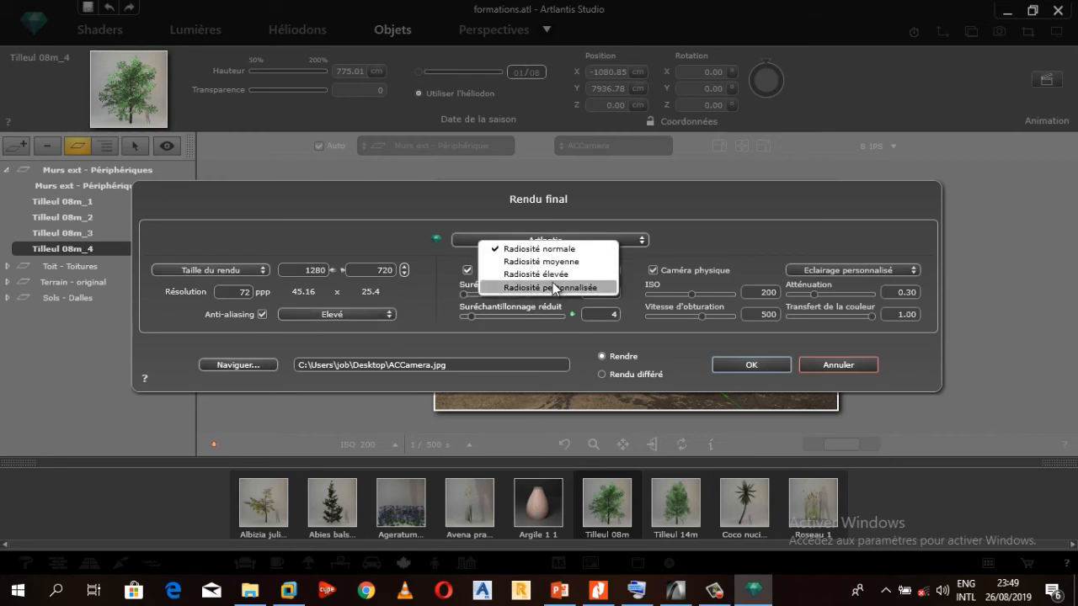
pyautogui.click(552, 274)
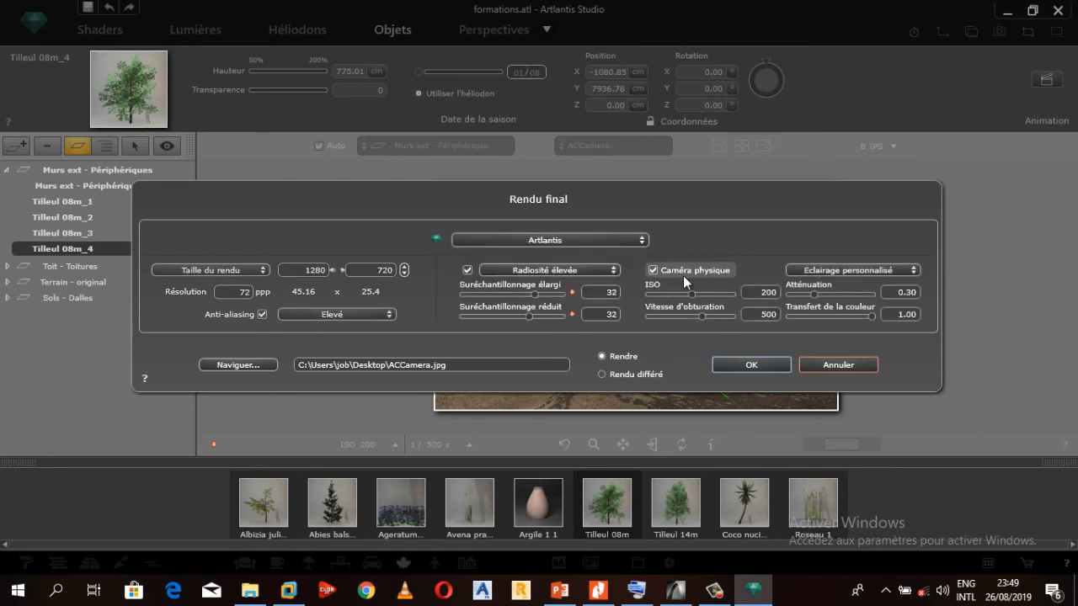
pyautogui.click(657, 269)
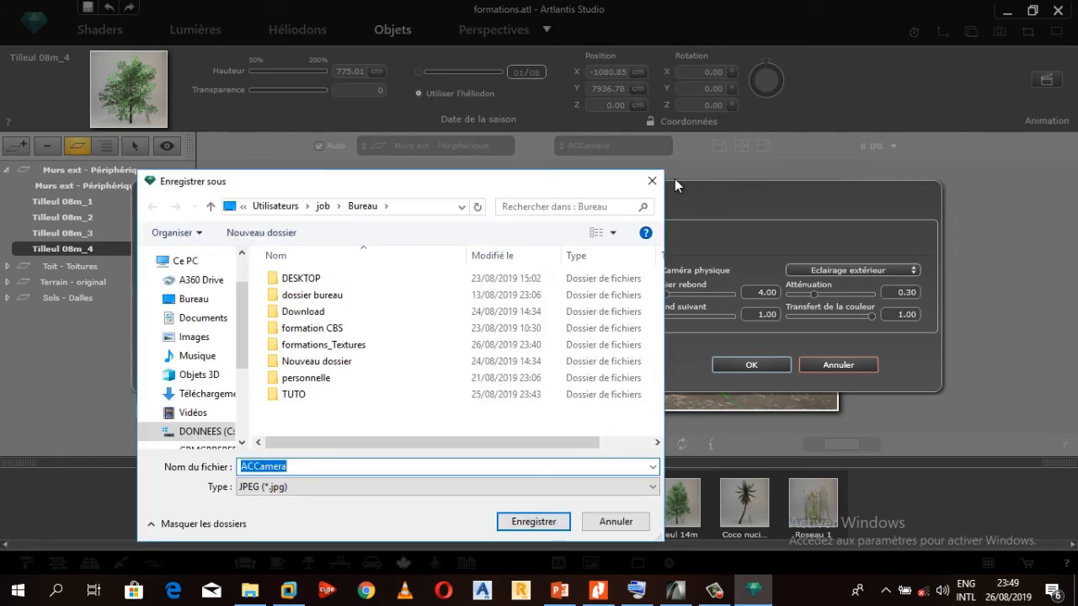
# Set the output file to formation on the Desktop and try to launch the render.
pyautogui.click(651, 180)
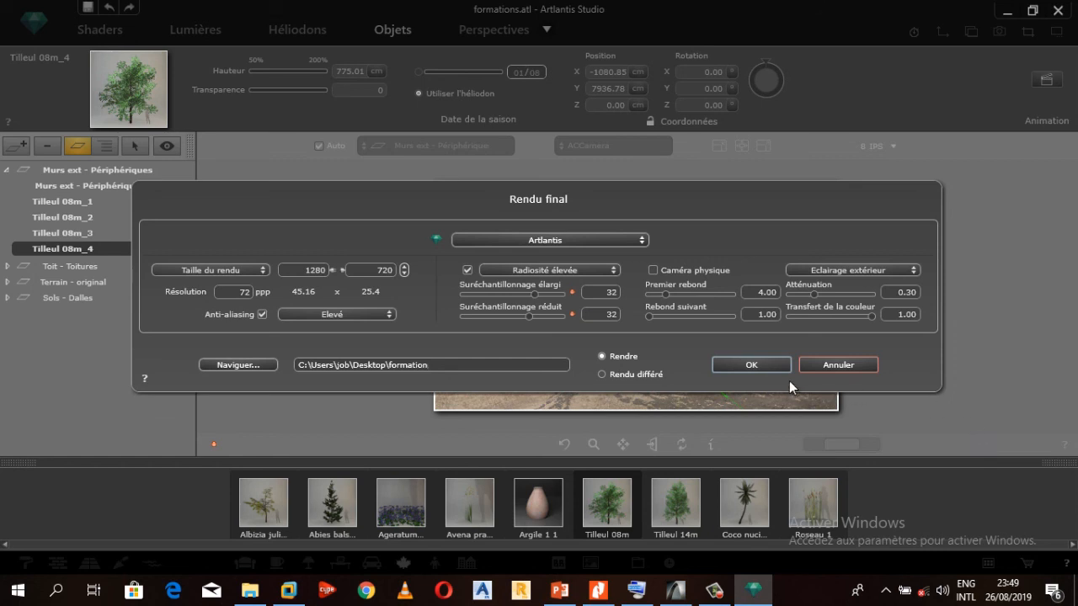
pyautogui.click(760, 368)
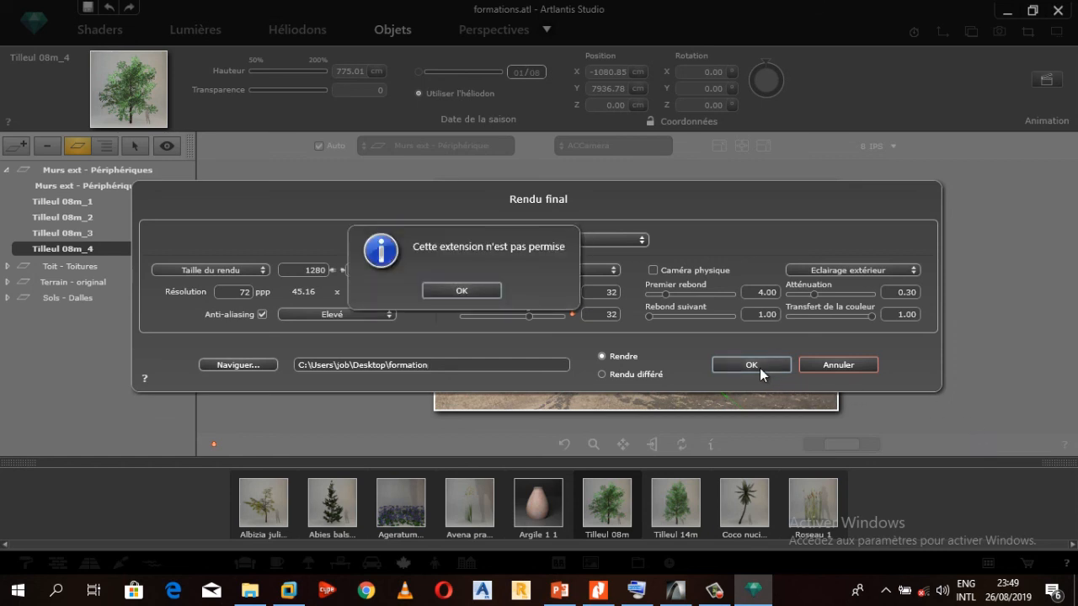
pyautogui.click(495, 296)
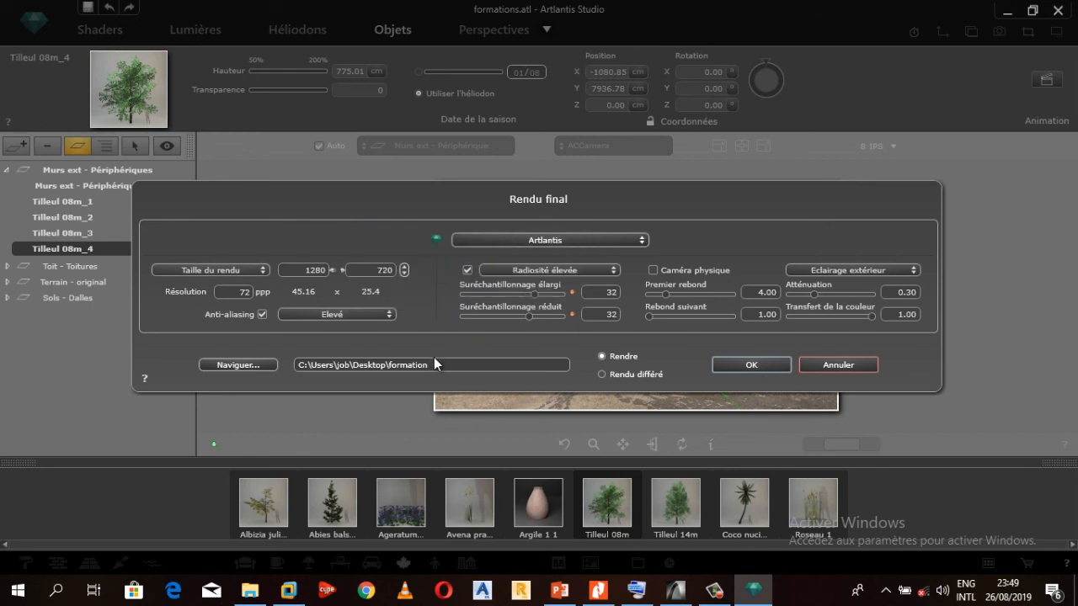
# Try the output file name formation.jpeg and launch the render again.
pyautogui.click(433, 363)
pyautogui.write('.jpeg')
pyautogui.press('Return')
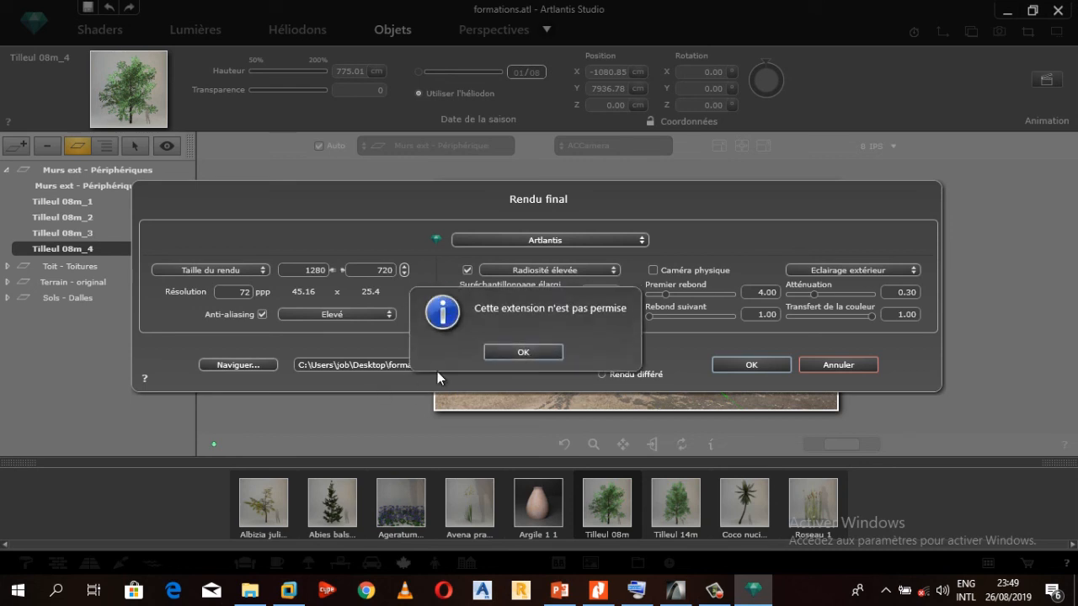
pyautogui.click(511, 351)
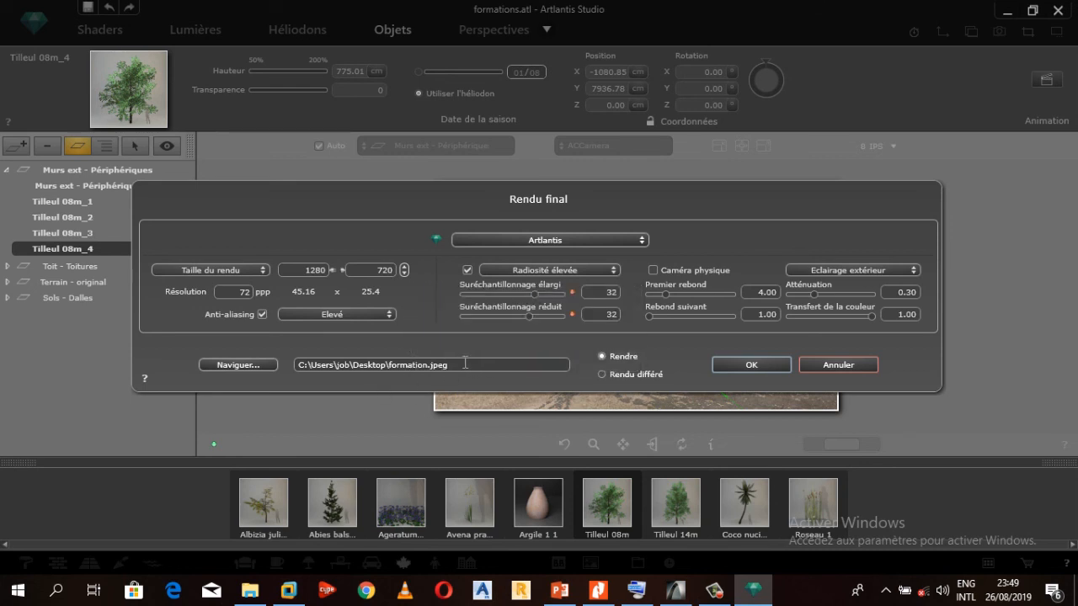
# Change the output file name to formation.jpg and launch the final render.
pyautogui.press('BackSpace')
pyautogui.press('BackSpace')
pyautogui.write('g')
pyautogui.press('BackSpace')
pyautogui.press('BackSpace')
pyautogui.write('g')
pyautogui.click(729, 366)
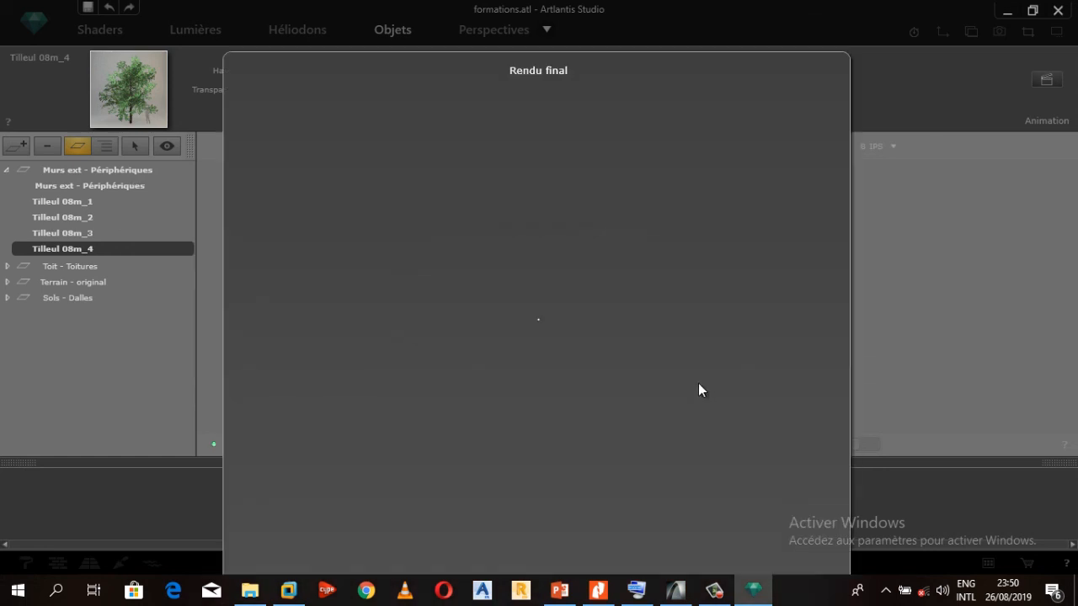